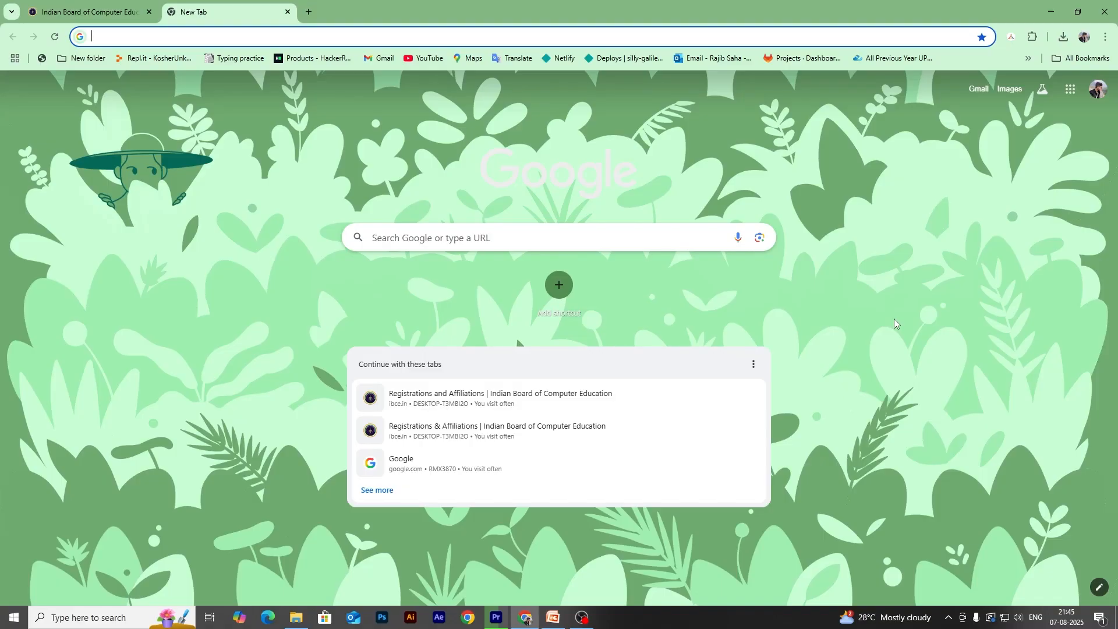
# Switch to PowerPoint and look over the insert, design and animation tools available for the blank presentation.
pyautogui.click(553, 617)
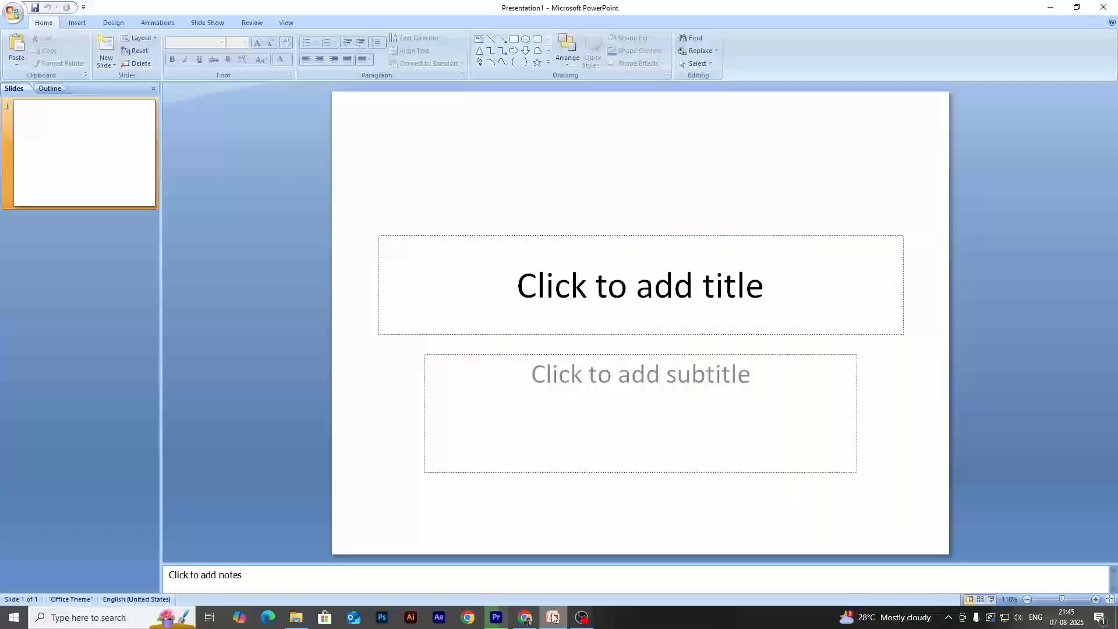
pyautogui.click(569, 274)
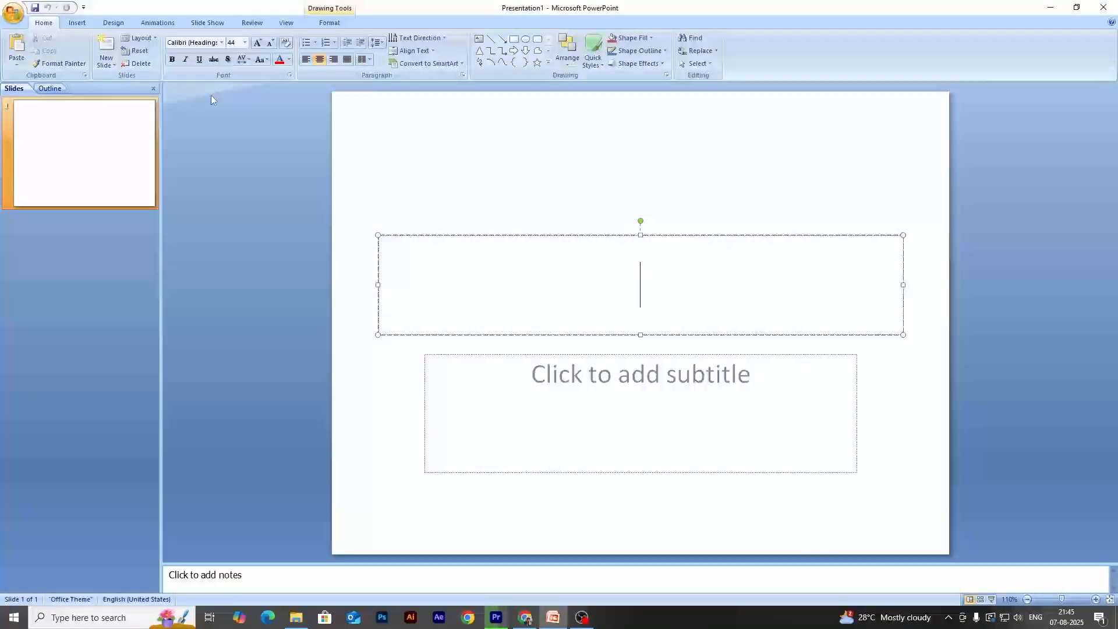
pyautogui.click(77, 23)
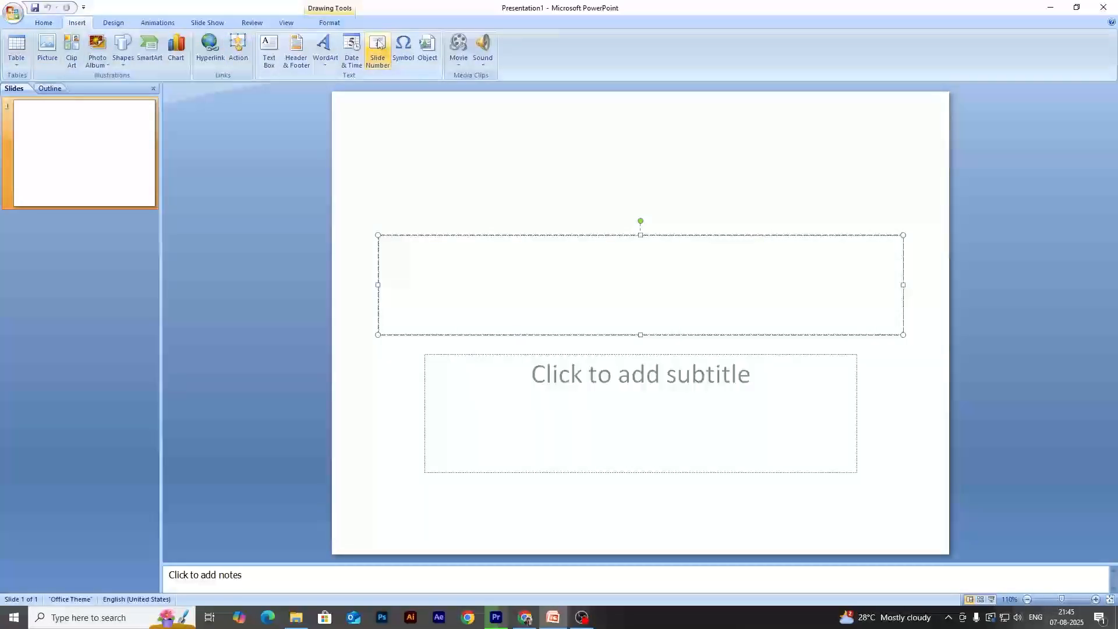
pyautogui.click(111, 23)
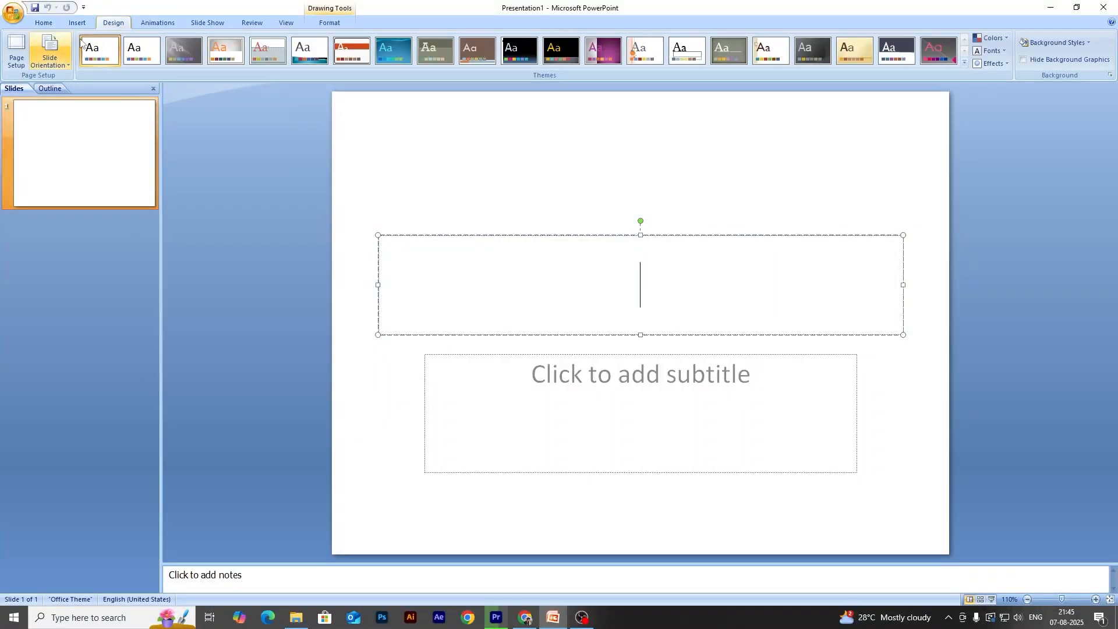
pyautogui.click(157, 23)
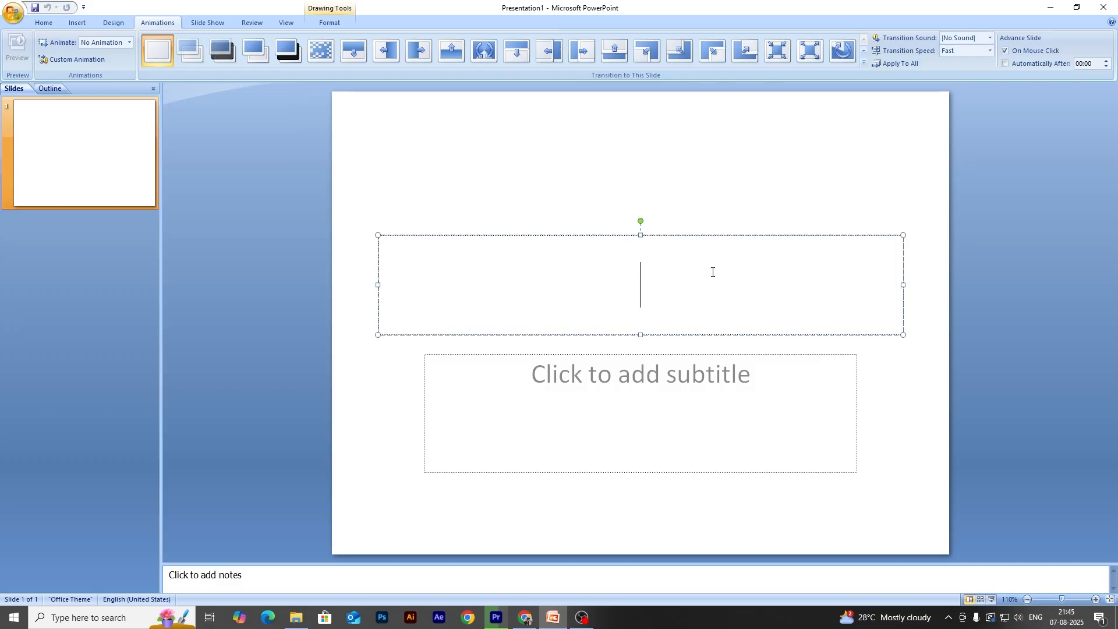
pyautogui.click(1047, 6)
# Search Google for "visme ai" in Chrome and open the Visme website from the results.
pyautogui.click(492, 232)
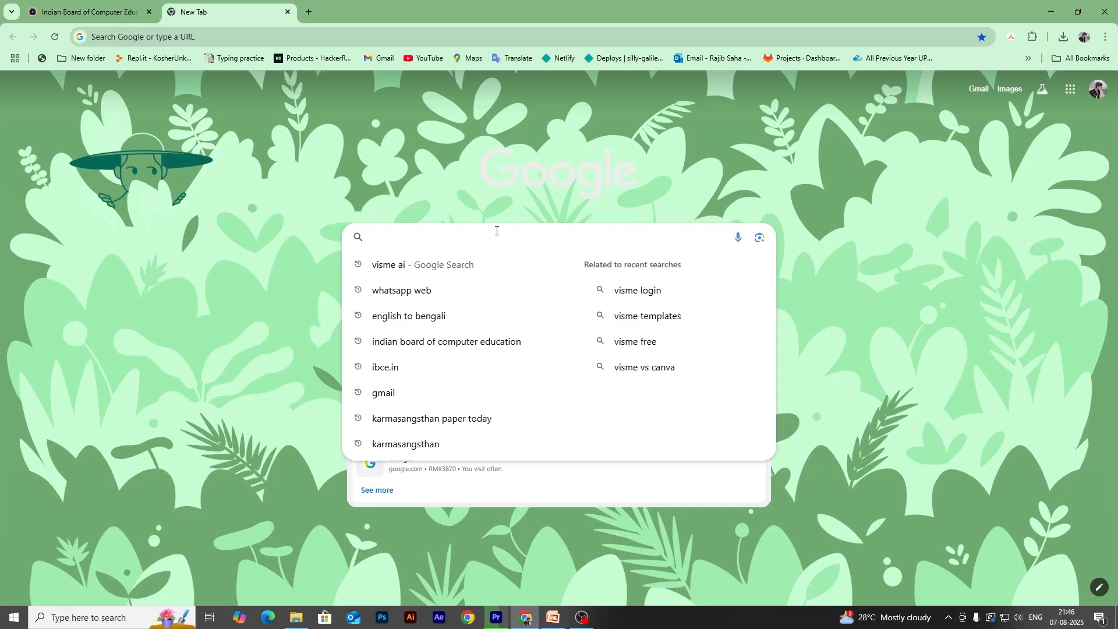
pyautogui.write('v')
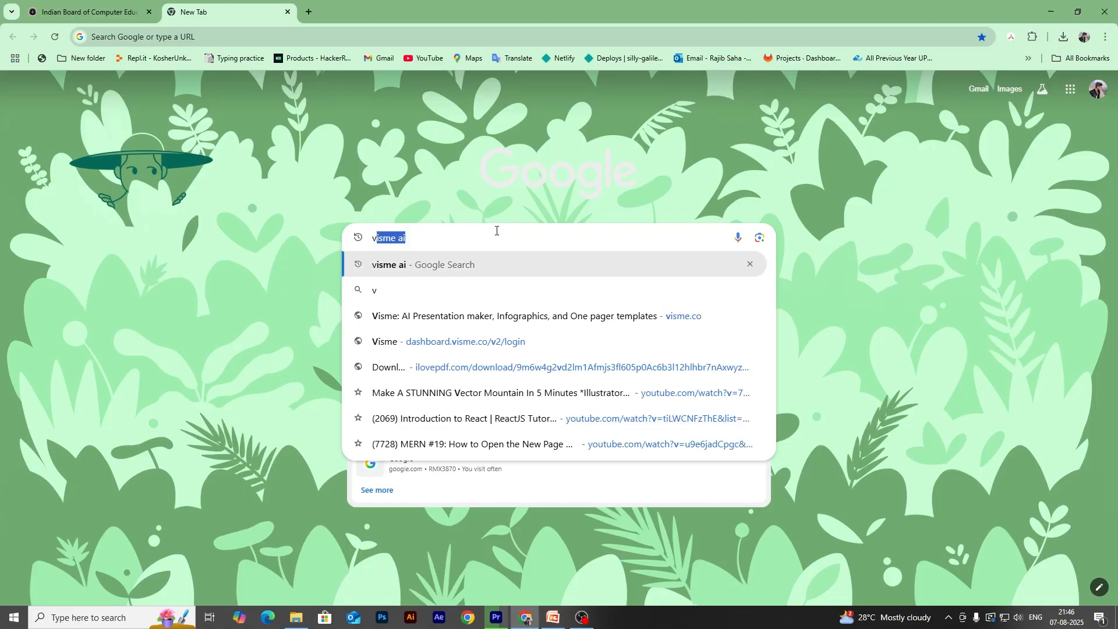
pyautogui.write('isme ai')
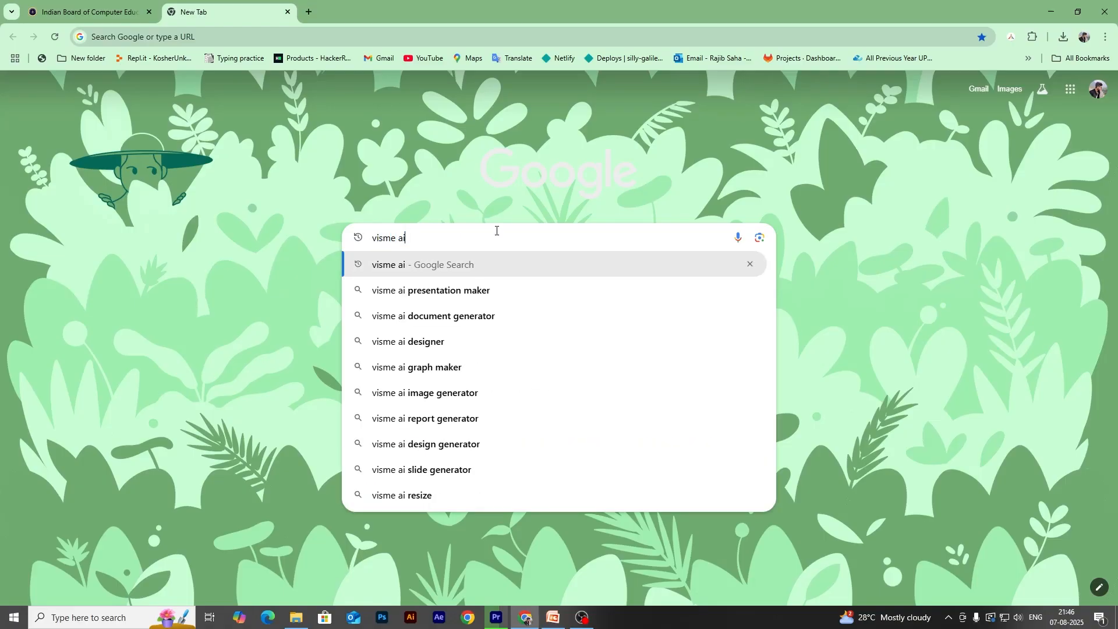
pyautogui.press('Return')
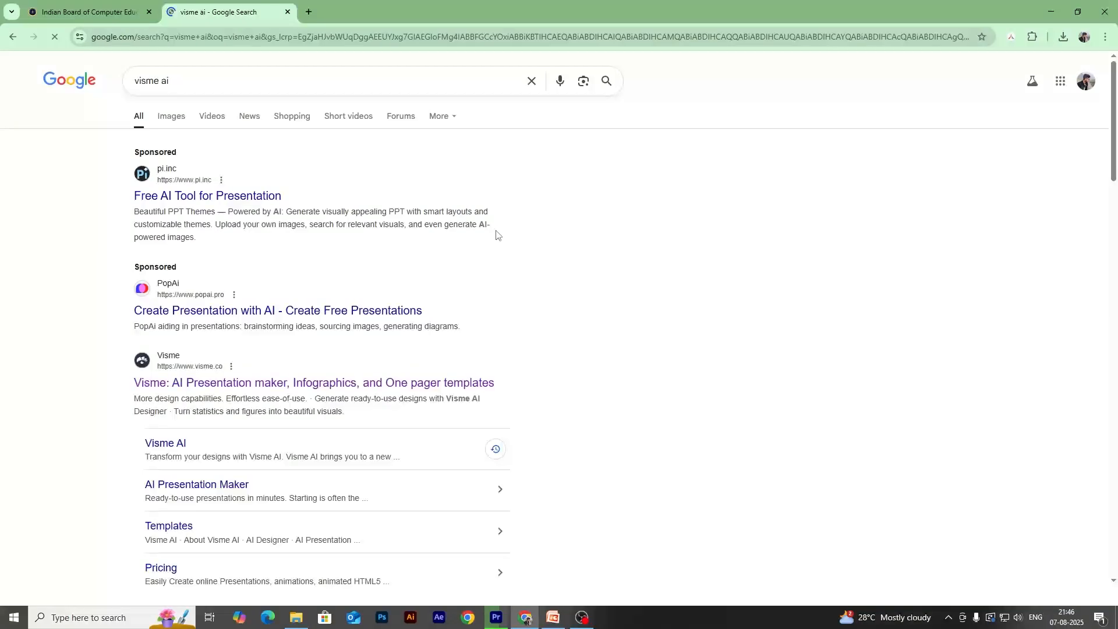
pyautogui.click(390, 384)
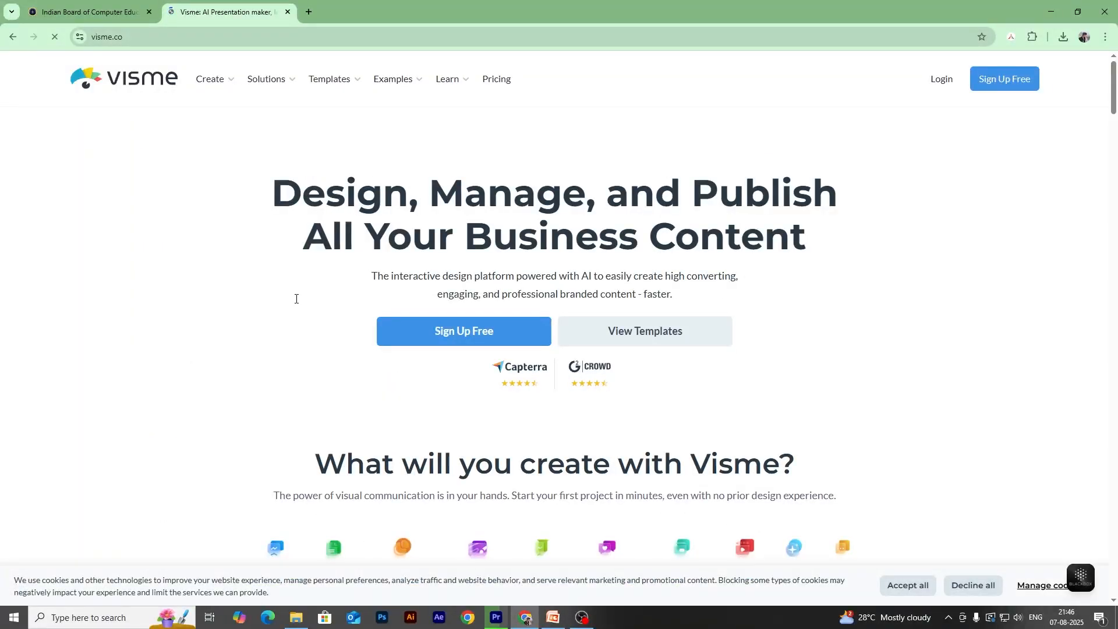
pyautogui.click(12, 37)
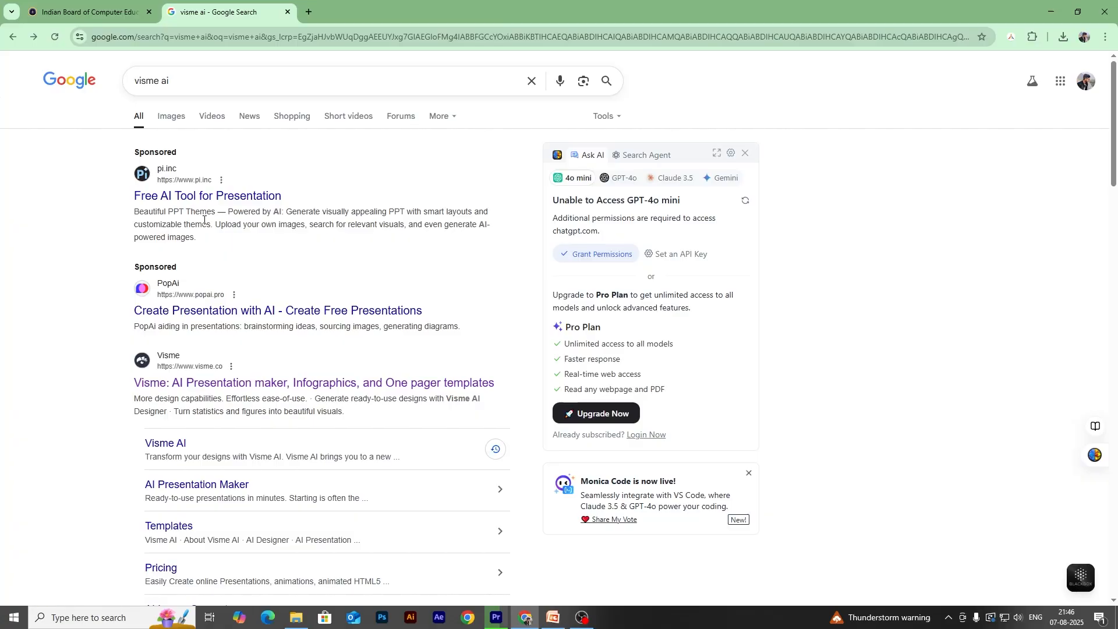
pyautogui.click(188, 382)
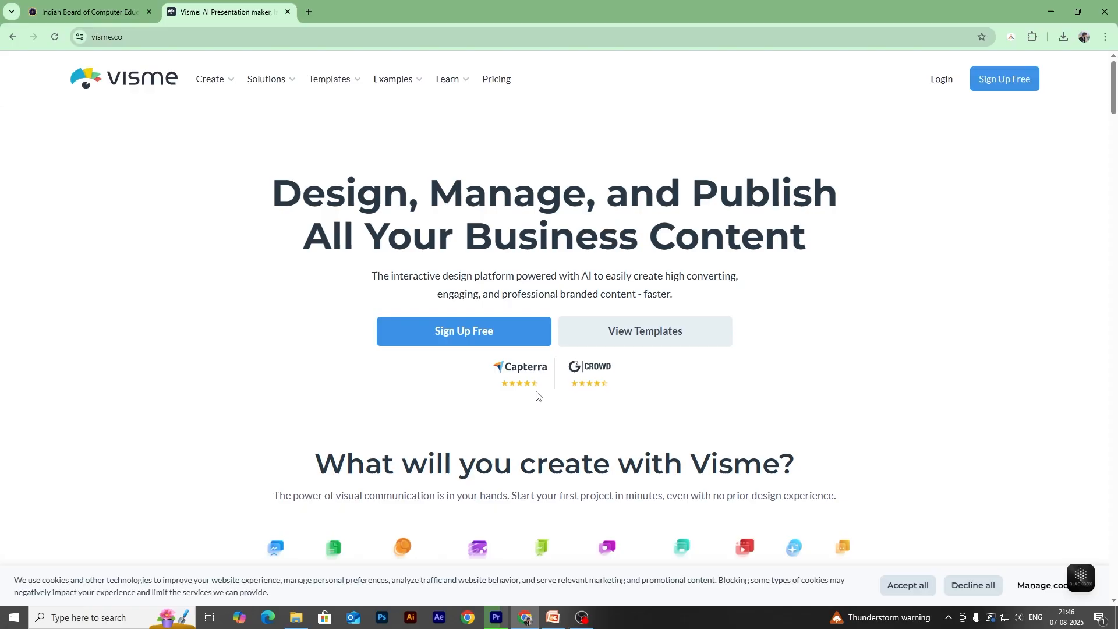
# Sign up for Visme free by continuing with the existing Google account.
pyautogui.scroll(-1, 536, 394)
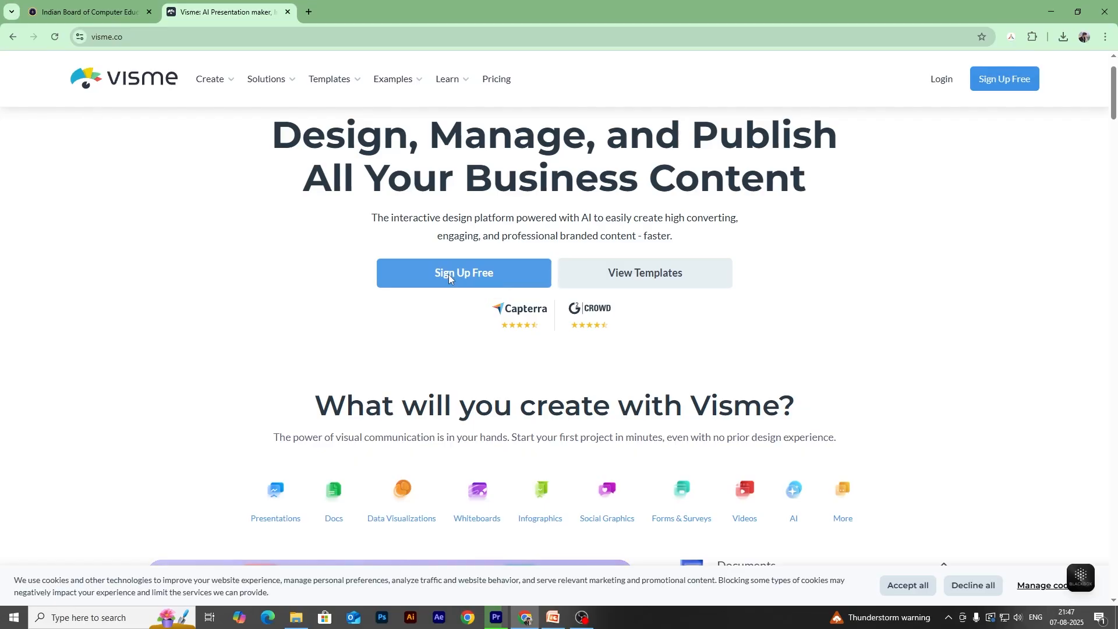
pyautogui.click(466, 282)
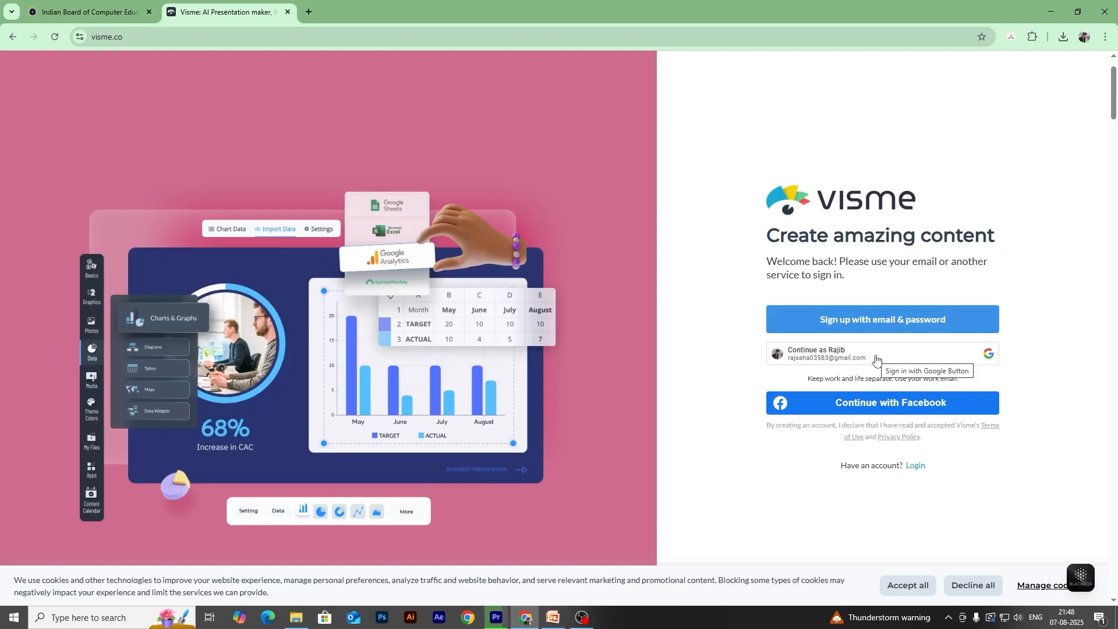
pyautogui.click(876, 359)
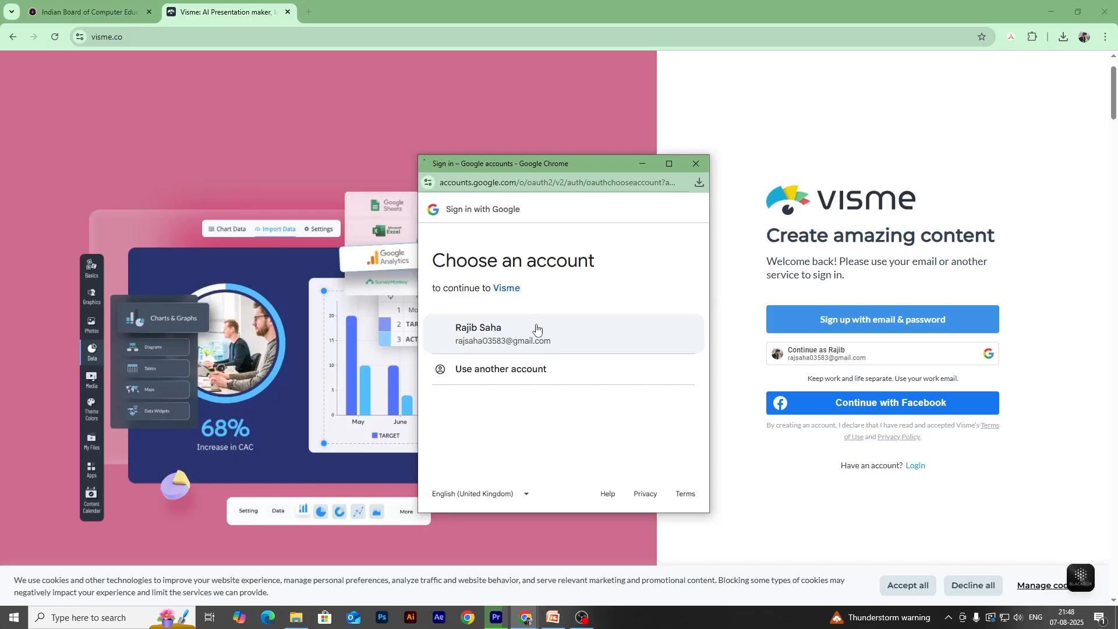
pyautogui.click(536, 329)
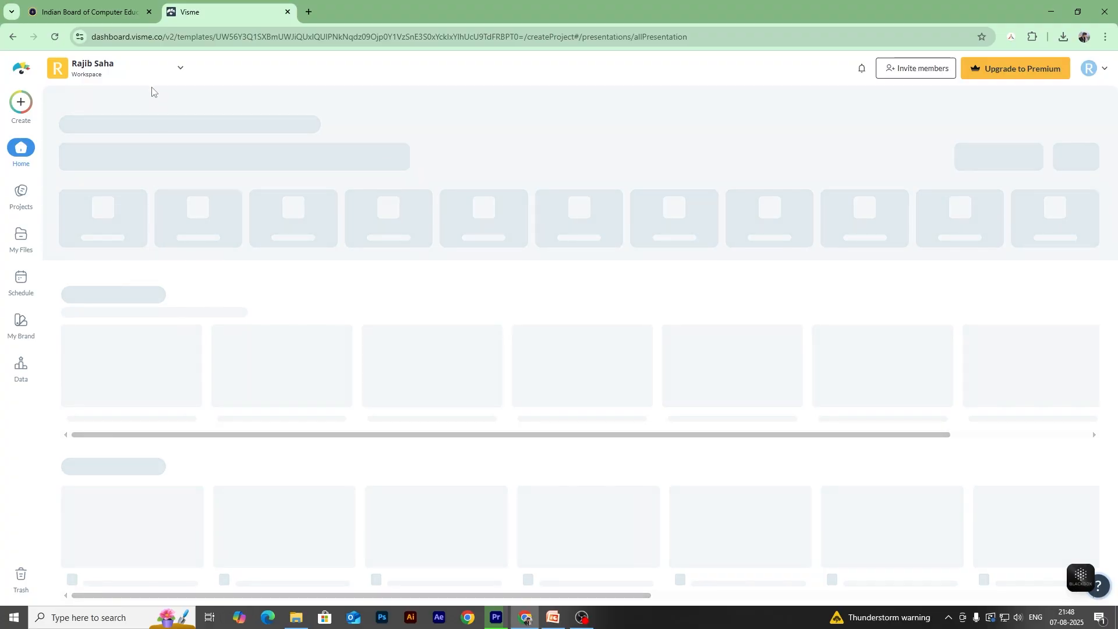
# Review the workspace members page, and return to the Visme home dashboard with the page reloaded.
pyautogui.click(91, 70)
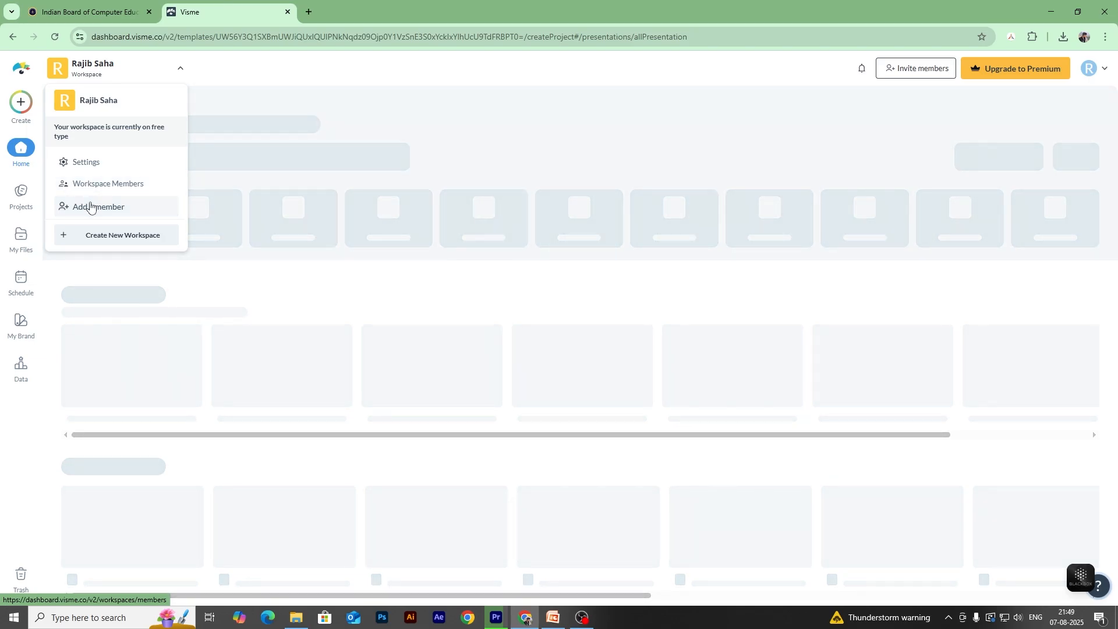
pyautogui.click(90, 207)
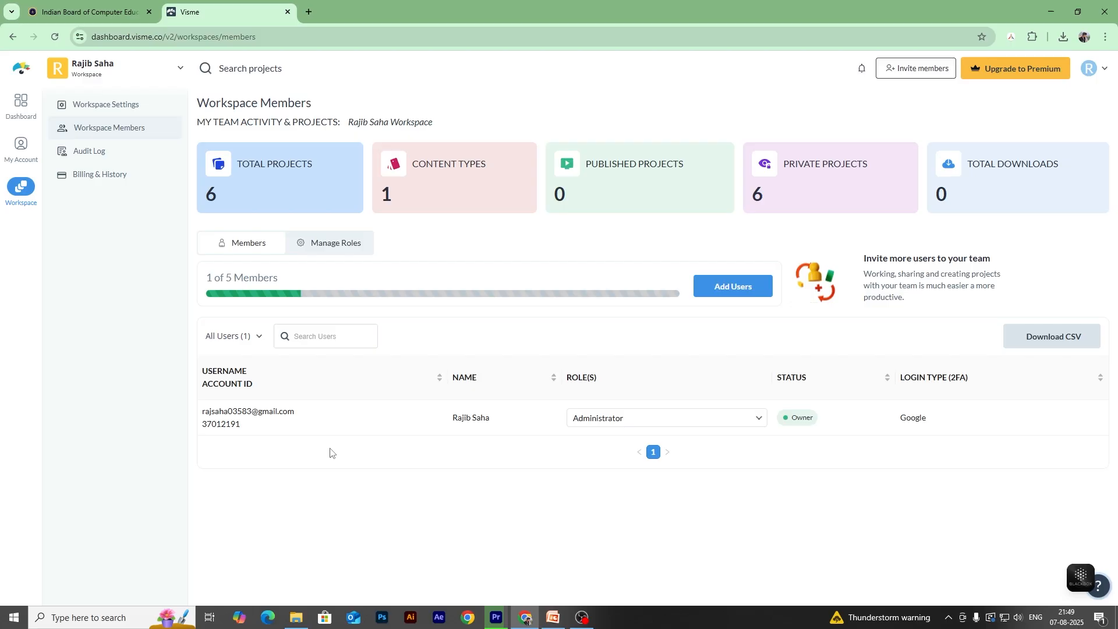
pyautogui.click(82, 74)
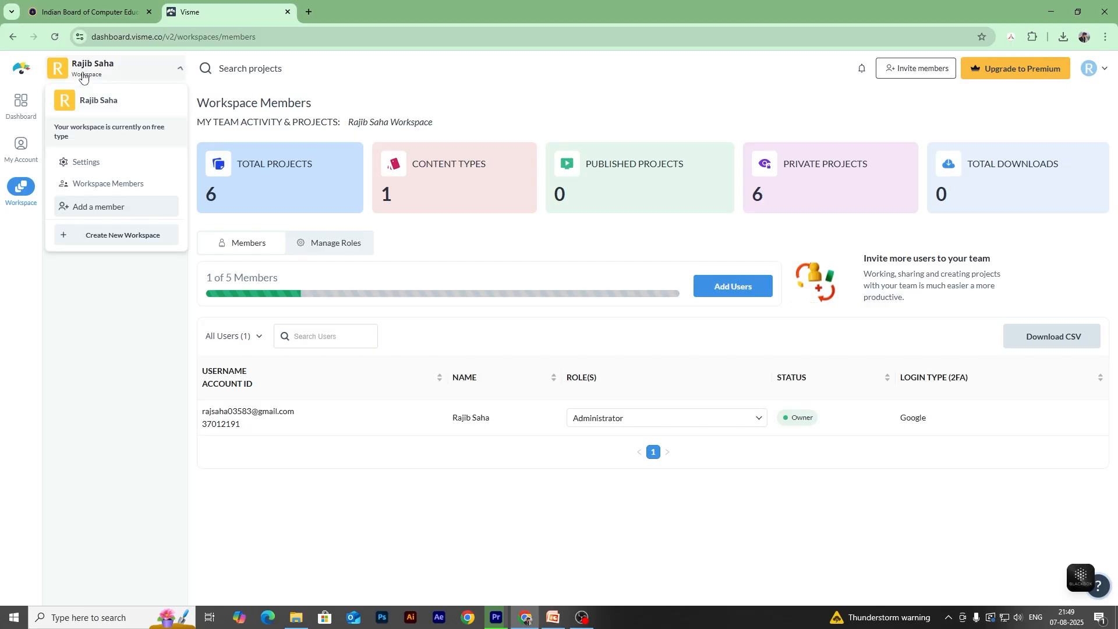
pyautogui.click(32, 103)
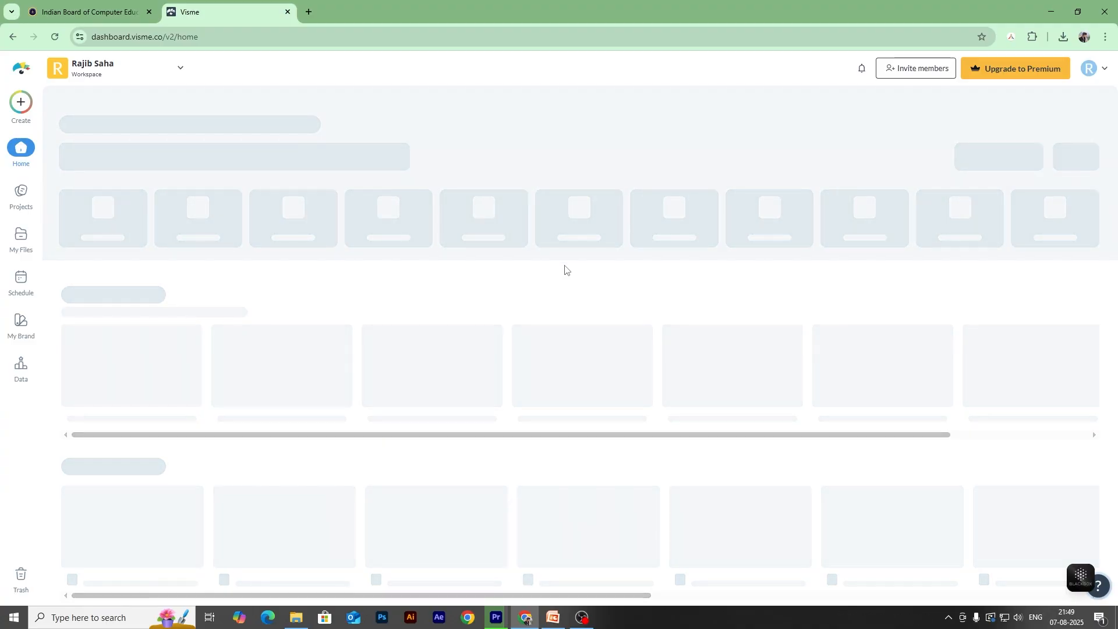
pyautogui.click(58, 38)
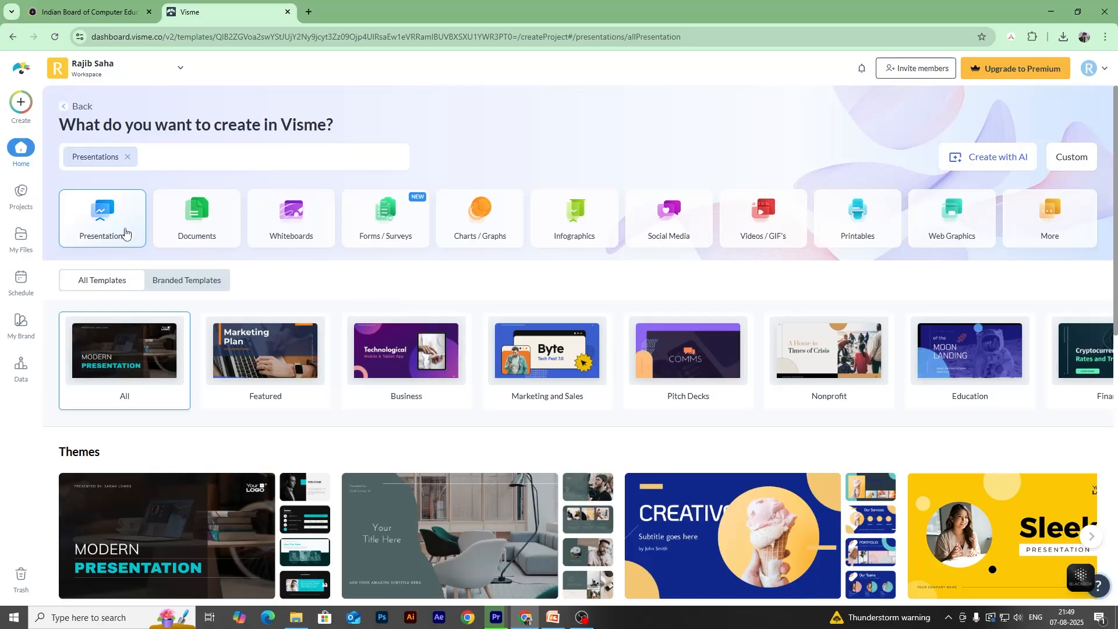
# Browse the Visme presentation templates and the report templates for documents.
pyautogui.scroll(-10, 648, 382)
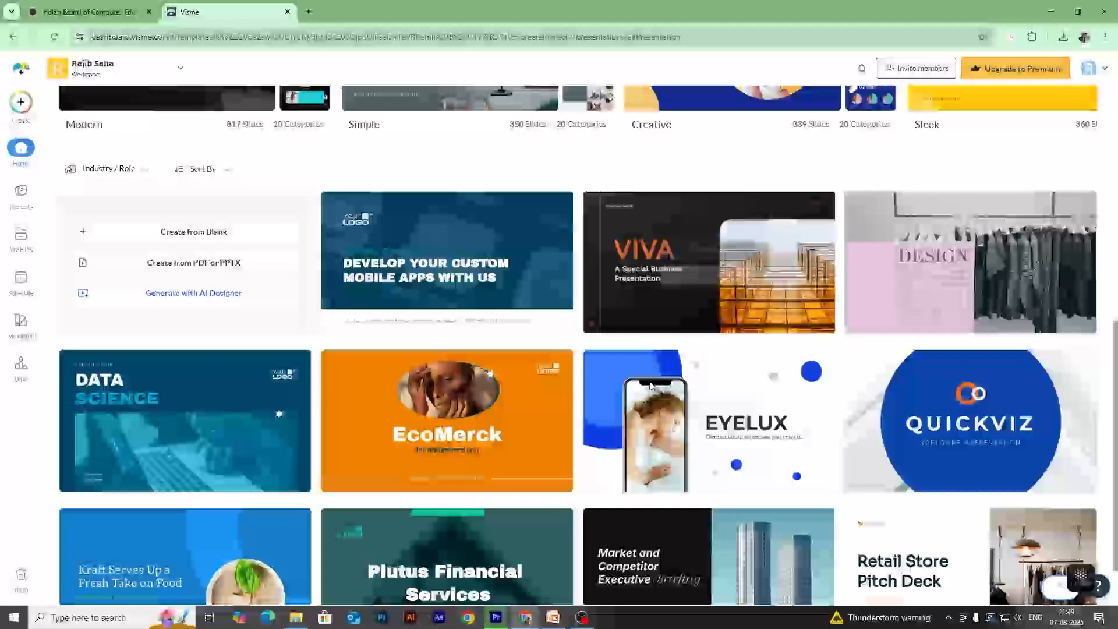
pyautogui.scroll(10, 477, 396)
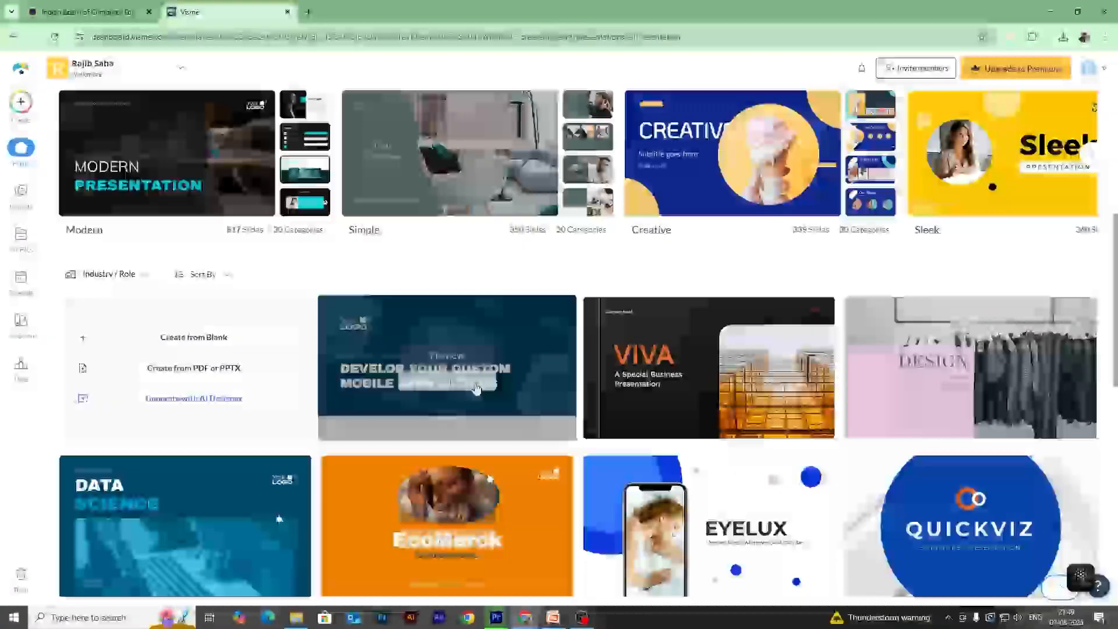
pyautogui.click(197, 219)
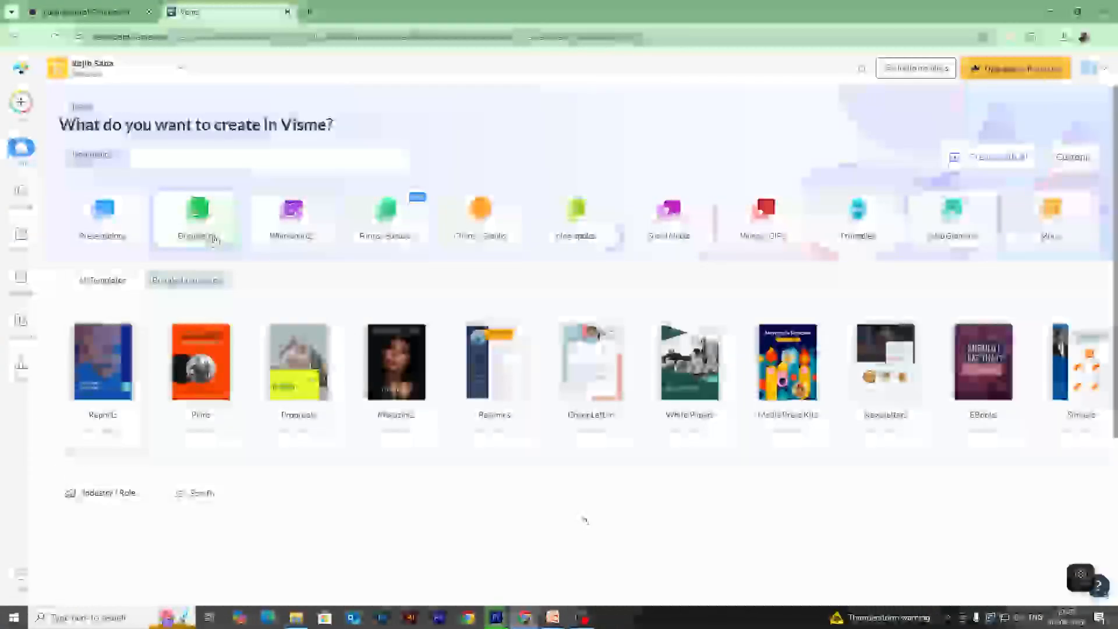
pyautogui.scroll(-4, 936, 412)
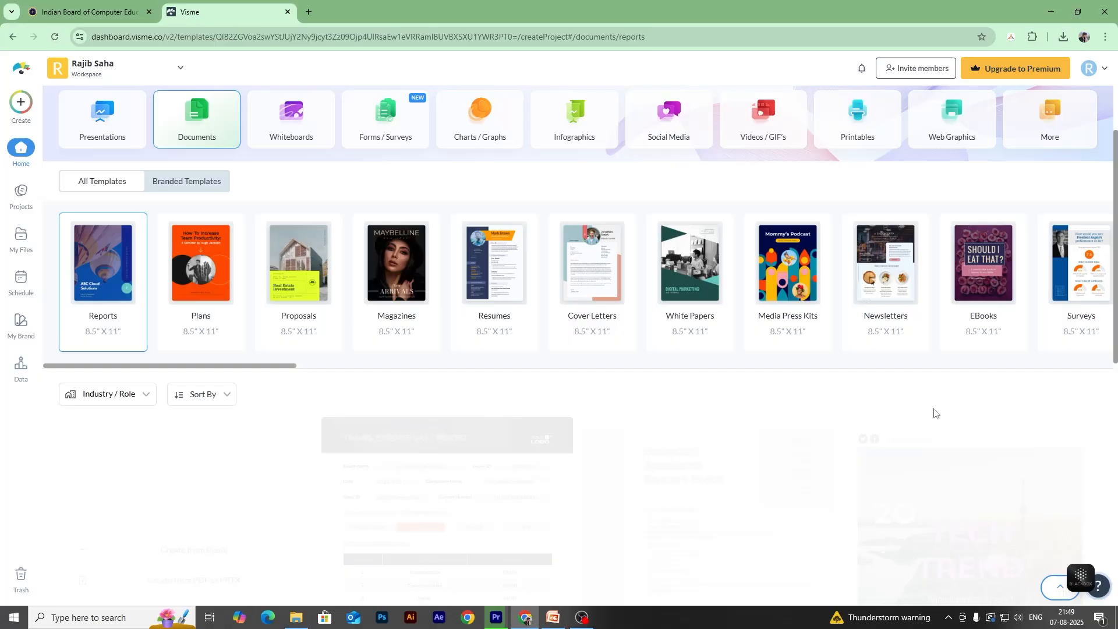
pyautogui.scroll(-4, 391, 404)
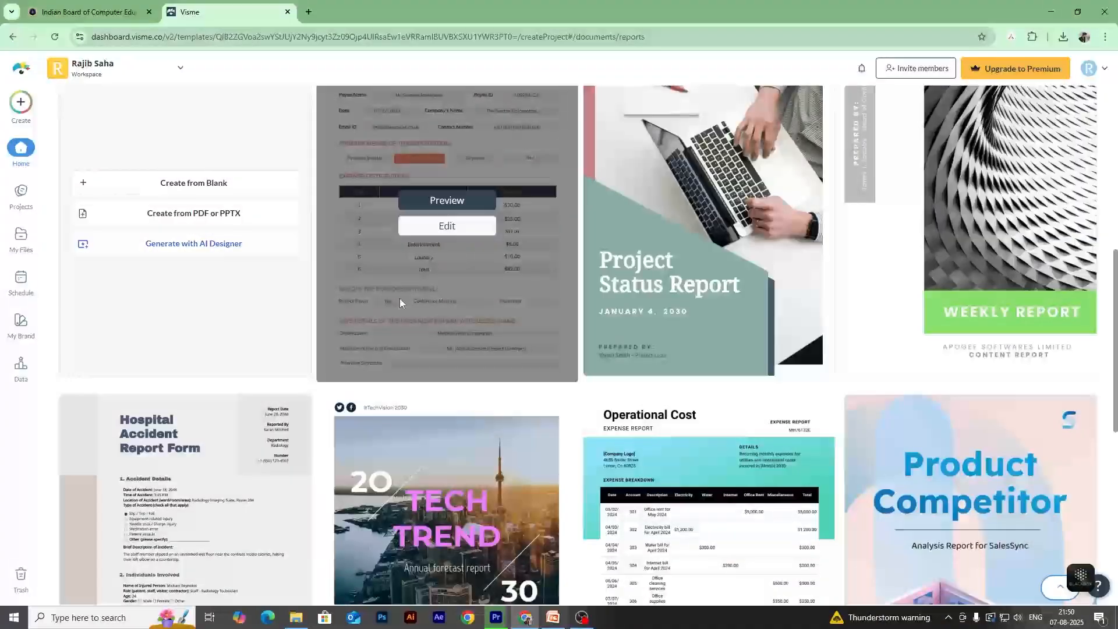
pyautogui.scroll(1, 396, 330)
pyautogui.scroll(-5, 395, 330)
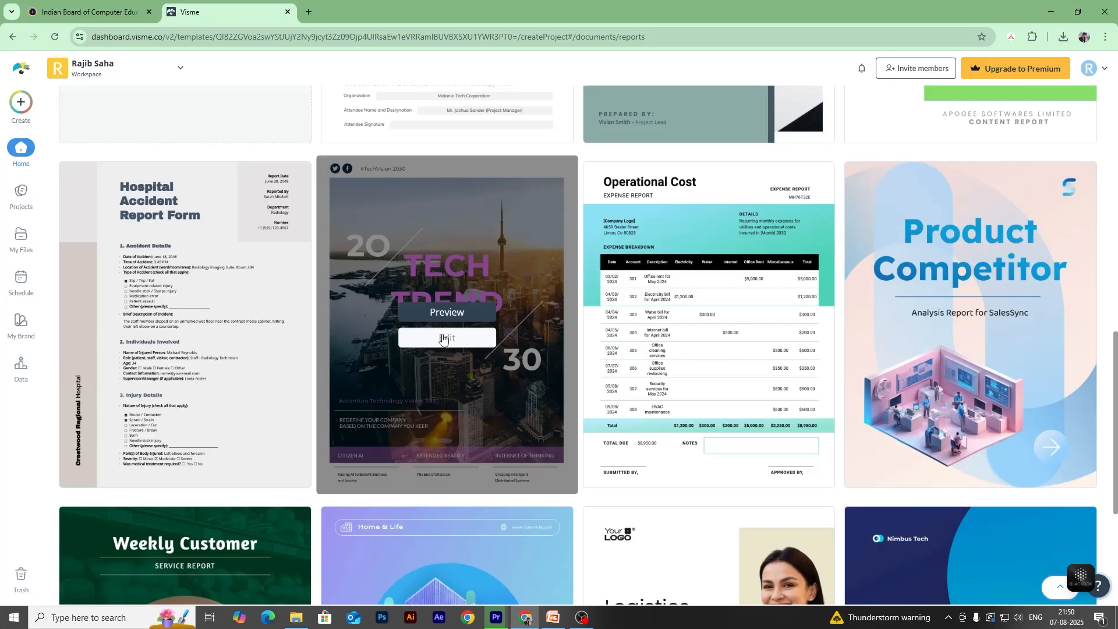
pyautogui.scroll(8, 443, 337)
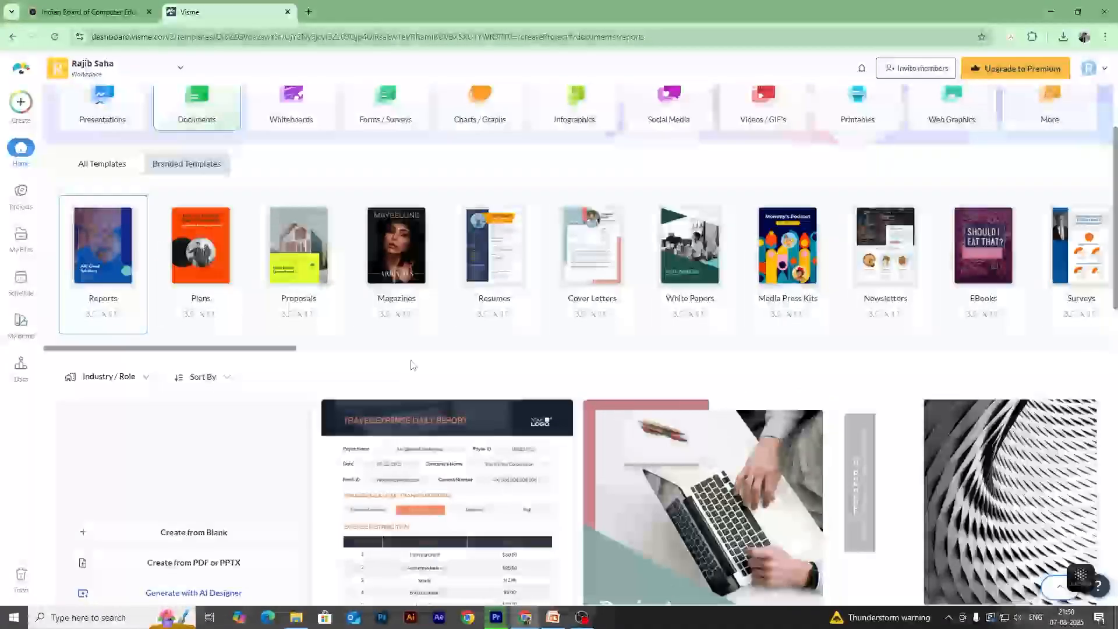
# Browse the whiteboard templates for flows.
pyautogui.click(277, 107)
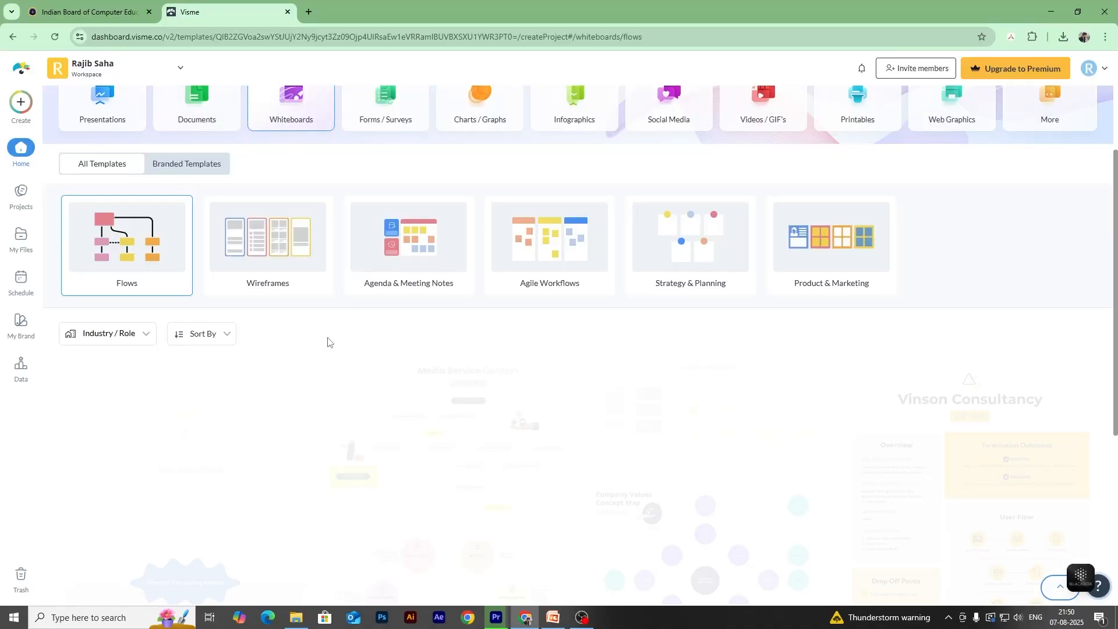
pyautogui.scroll(-1, 329, 337)
pyautogui.scroll(-1, 330, 336)
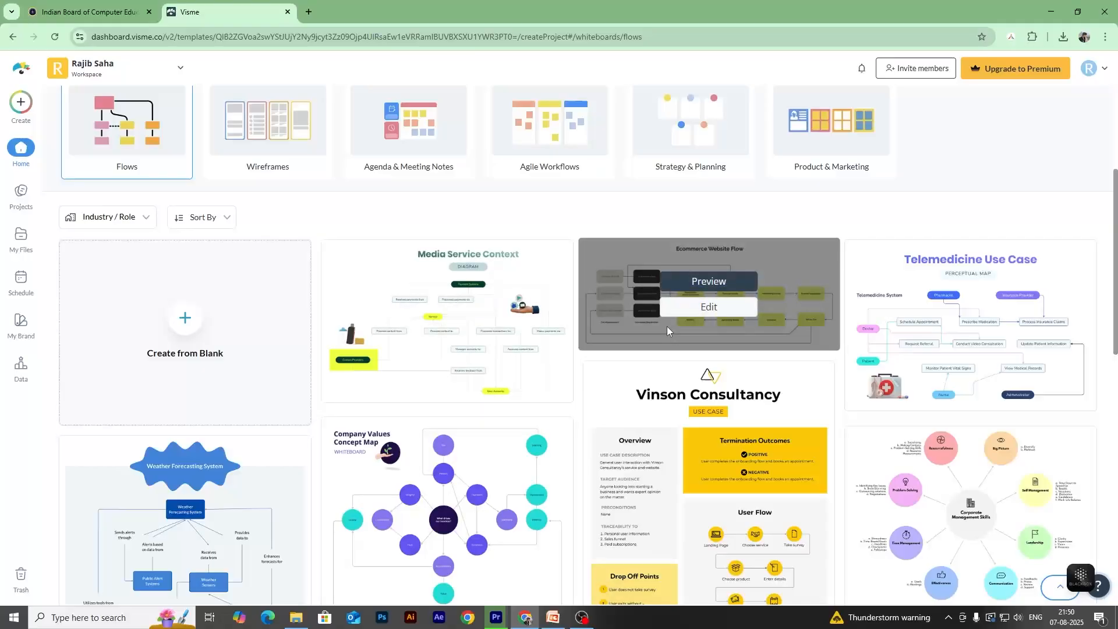
pyautogui.scroll(4, 486, 392)
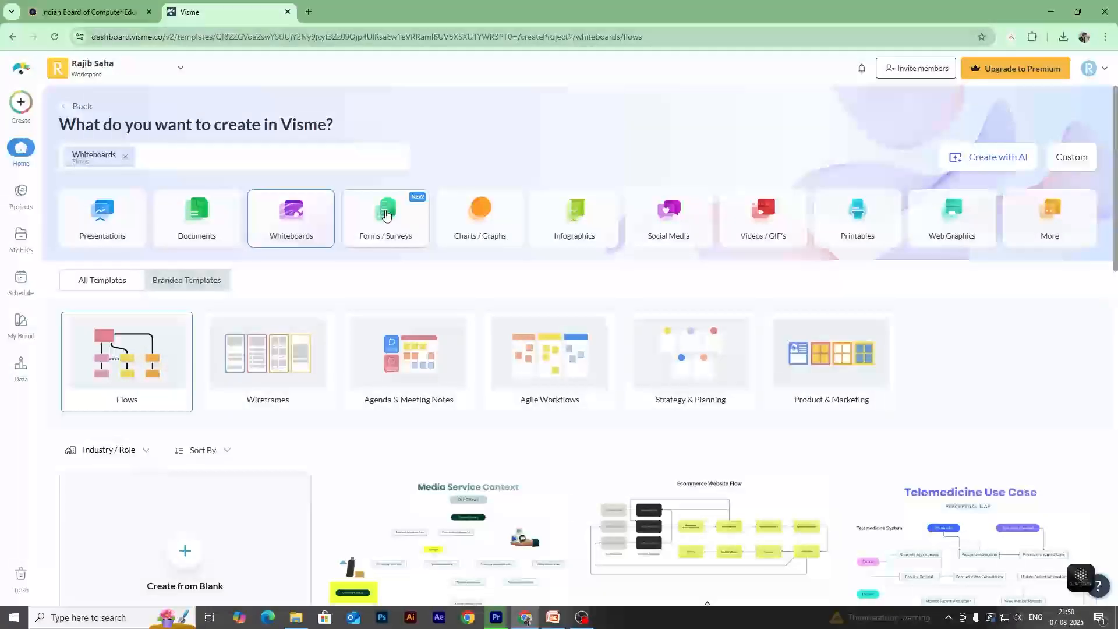
# Look at the starting options for forms and surveys, and at the chart and infographic template categories.
pyautogui.click(385, 220)
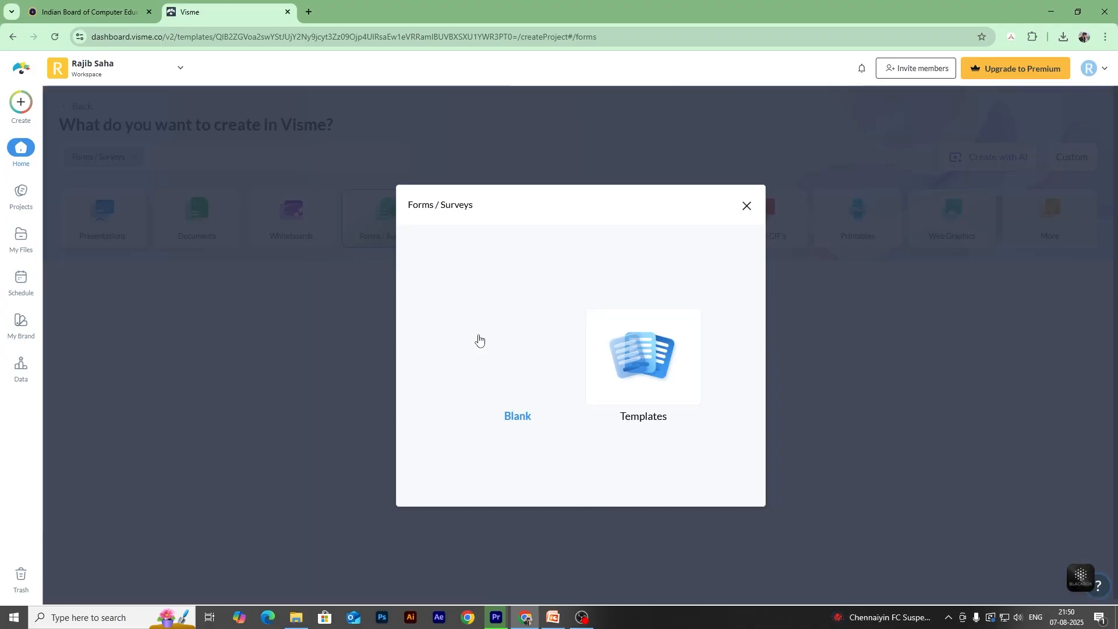
pyautogui.click(747, 206)
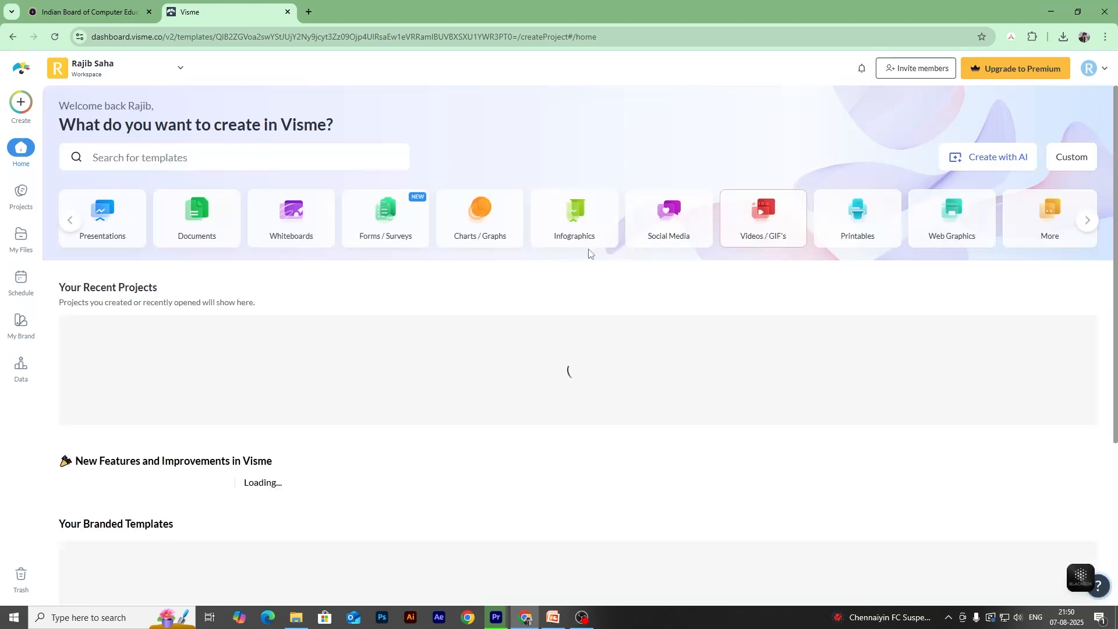
pyautogui.click(482, 239)
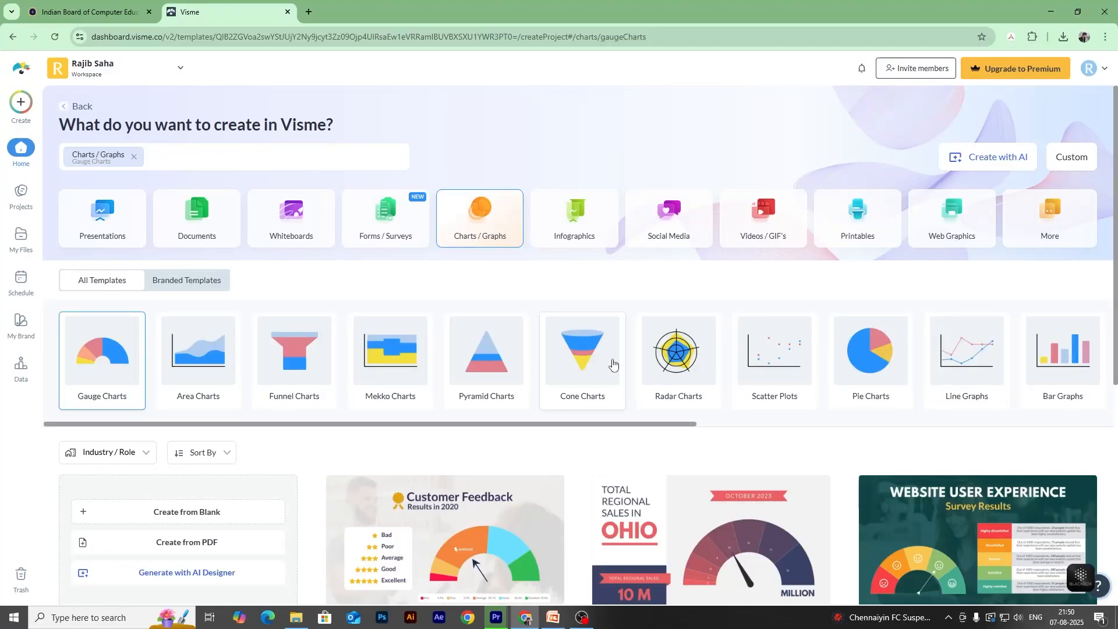
pyautogui.click(574, 212)
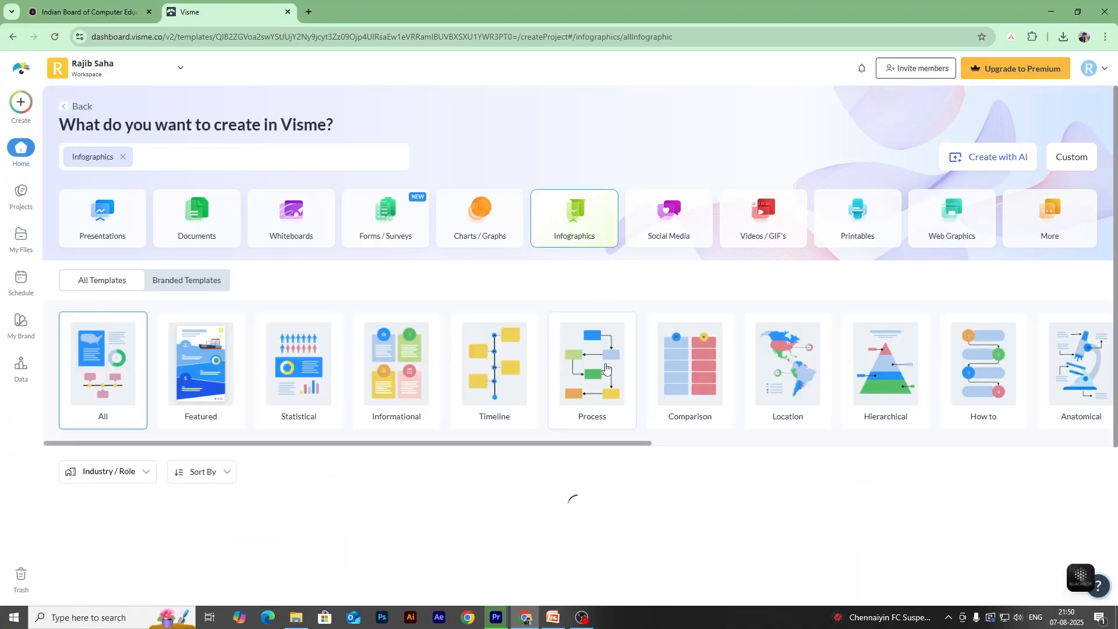
# Browse the social media, video and GIF, and printable poster template categories.
pyautogui.click(677, 227)
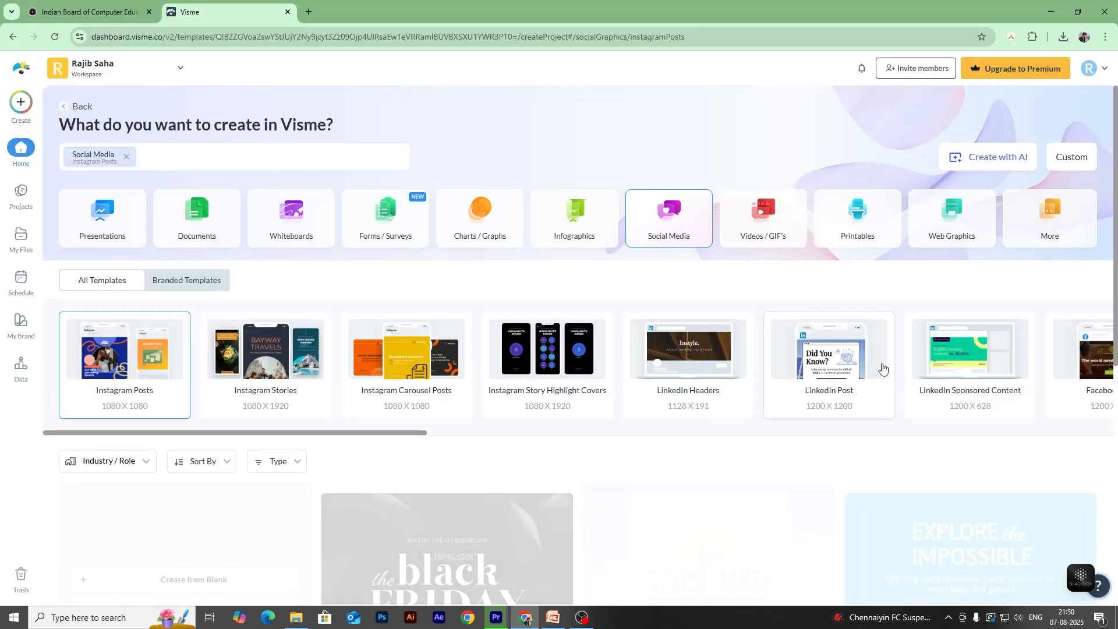
pyautogui.click(777, 232)
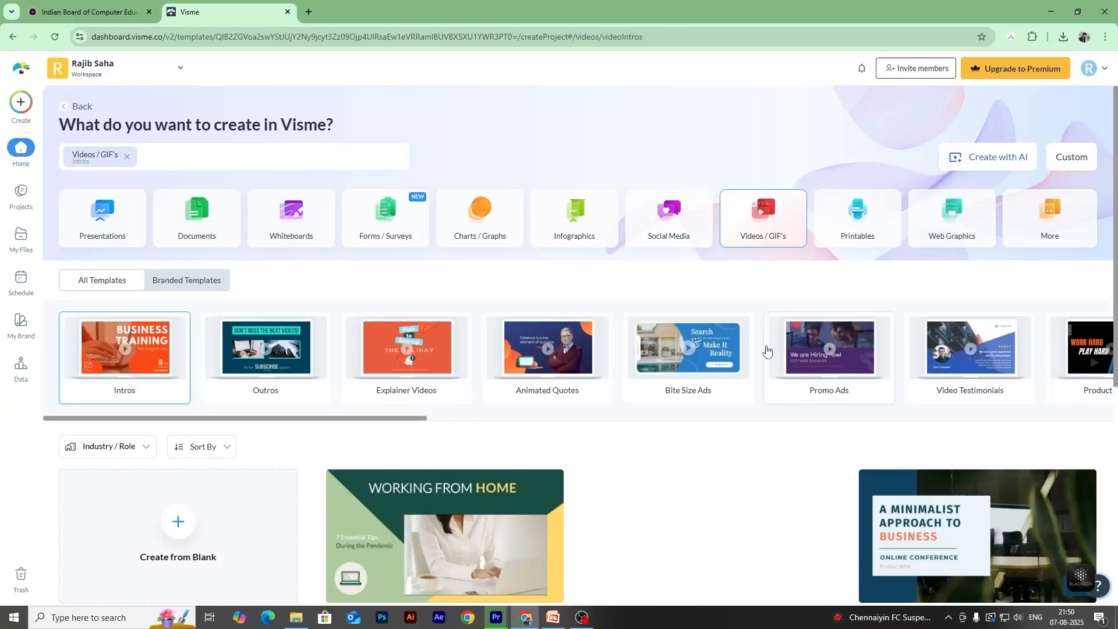
pyautogui.click(868, 236)
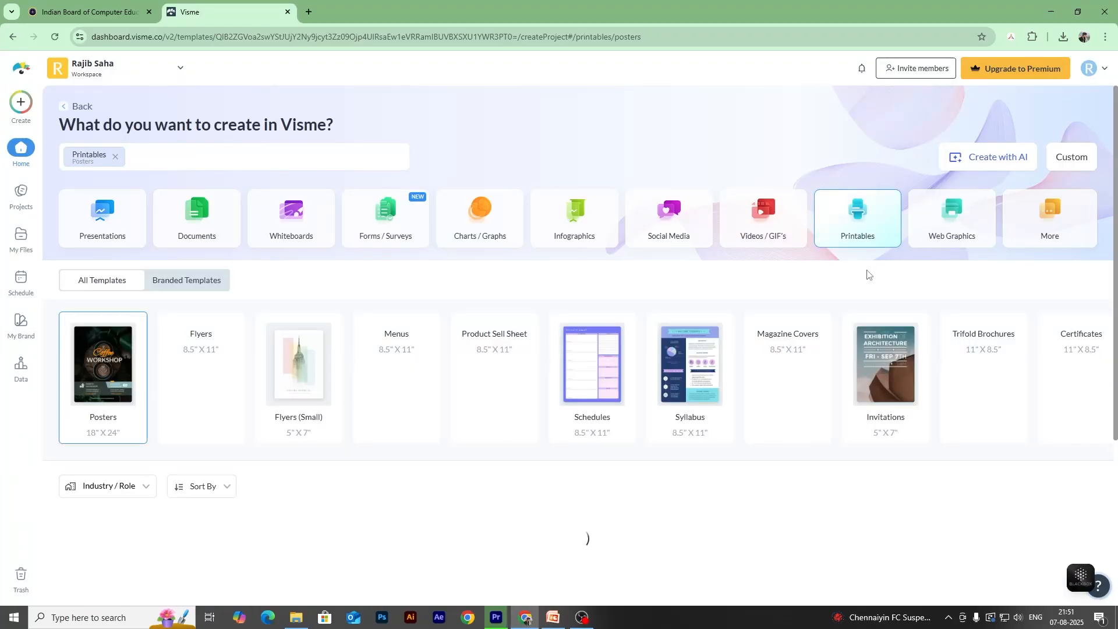
pyautogui.scroll(-5, 691, 396)
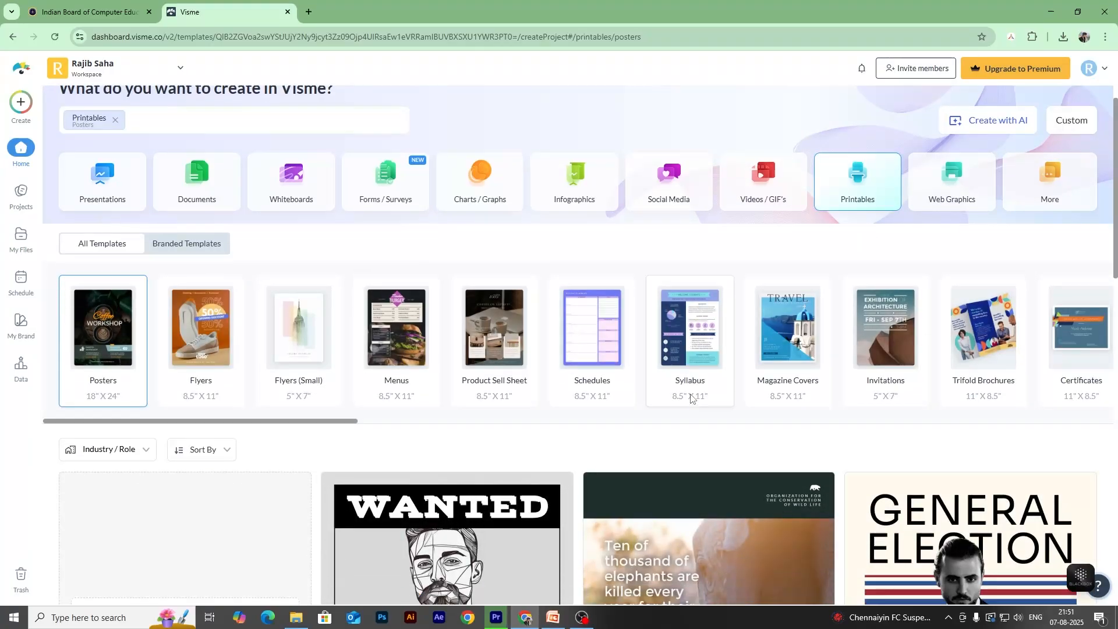
pyautogui.scroll(-8, 691, 399)
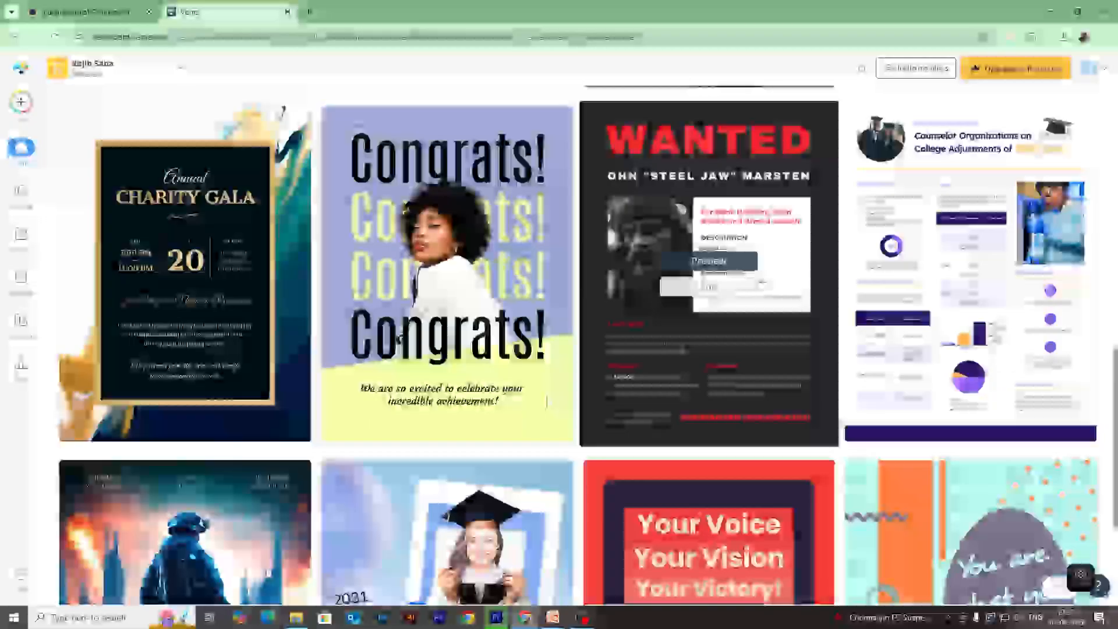
pyautogui.scroll(12, 878, 357)
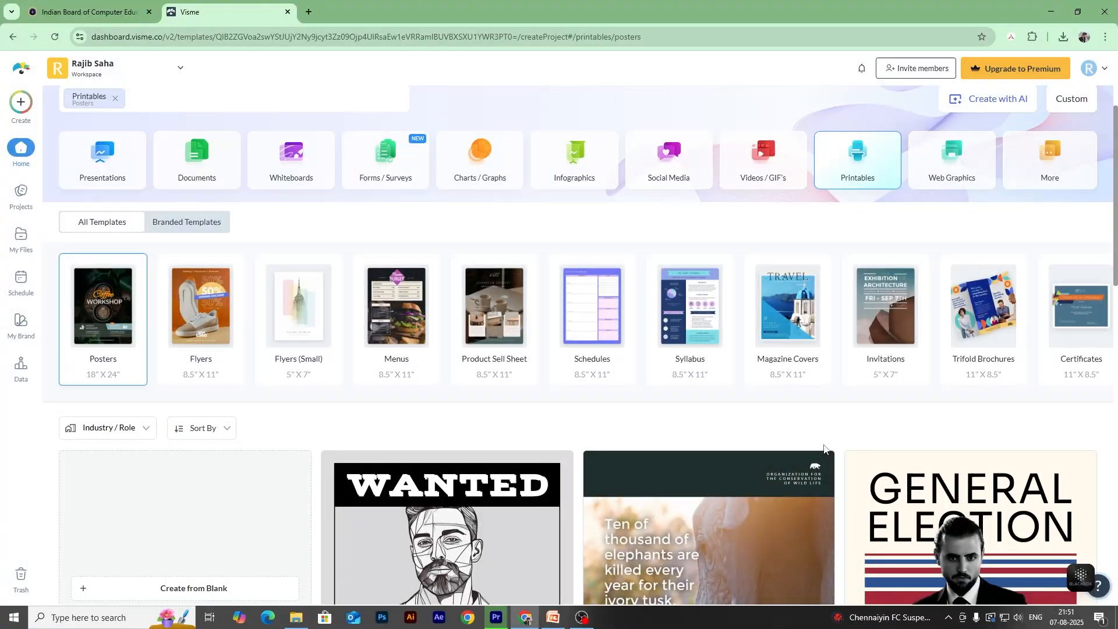
# Browse the wallpaper templates for web graphics.
pyautogui.click(951, 167)
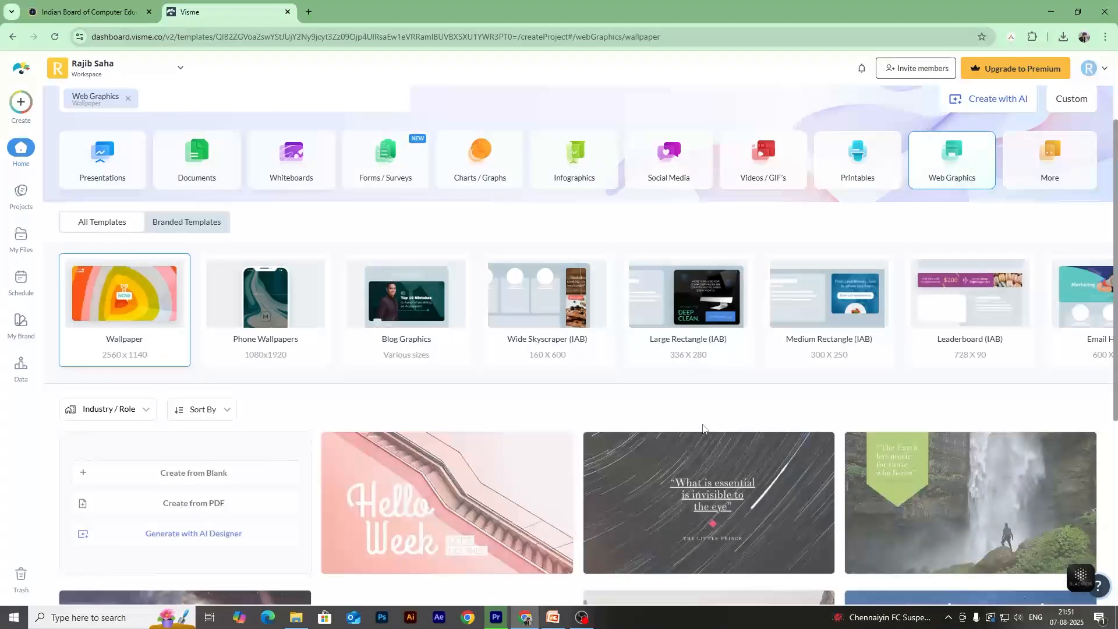
pyautogui.scroll(-4, 703, 443)
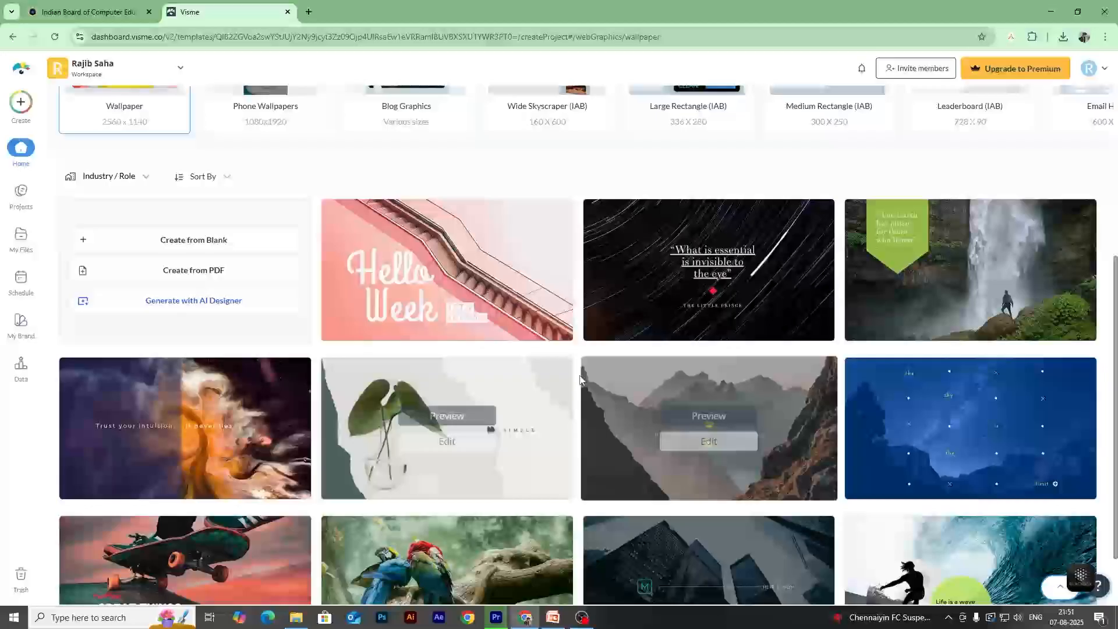
pyautogui.scroll(-1, 739, 444)
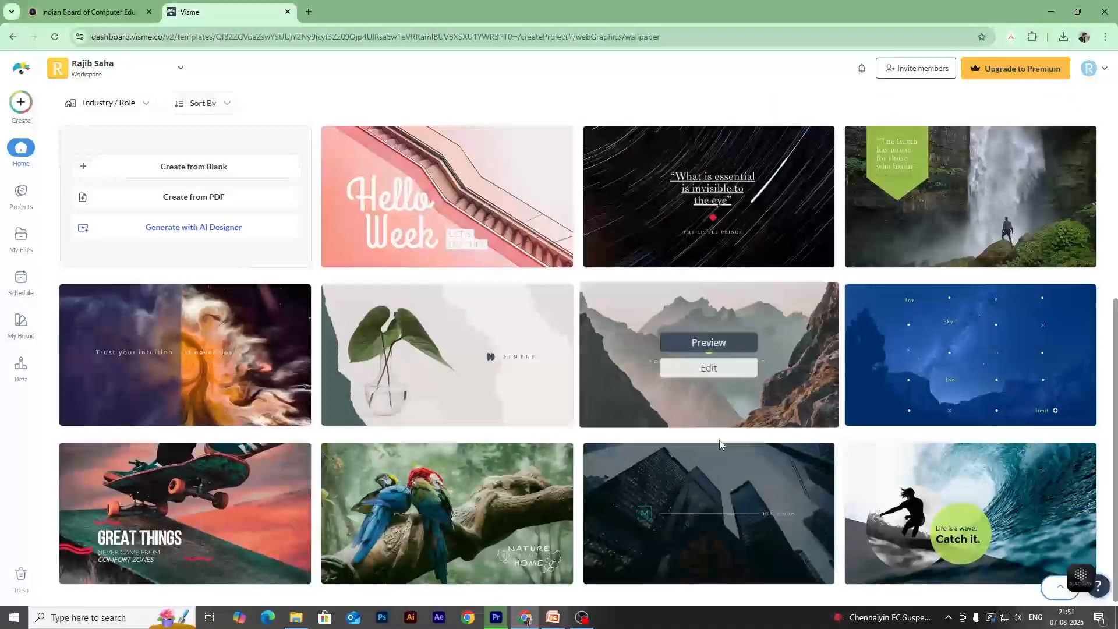
pyautogui.scroll(-2, 720, 444)
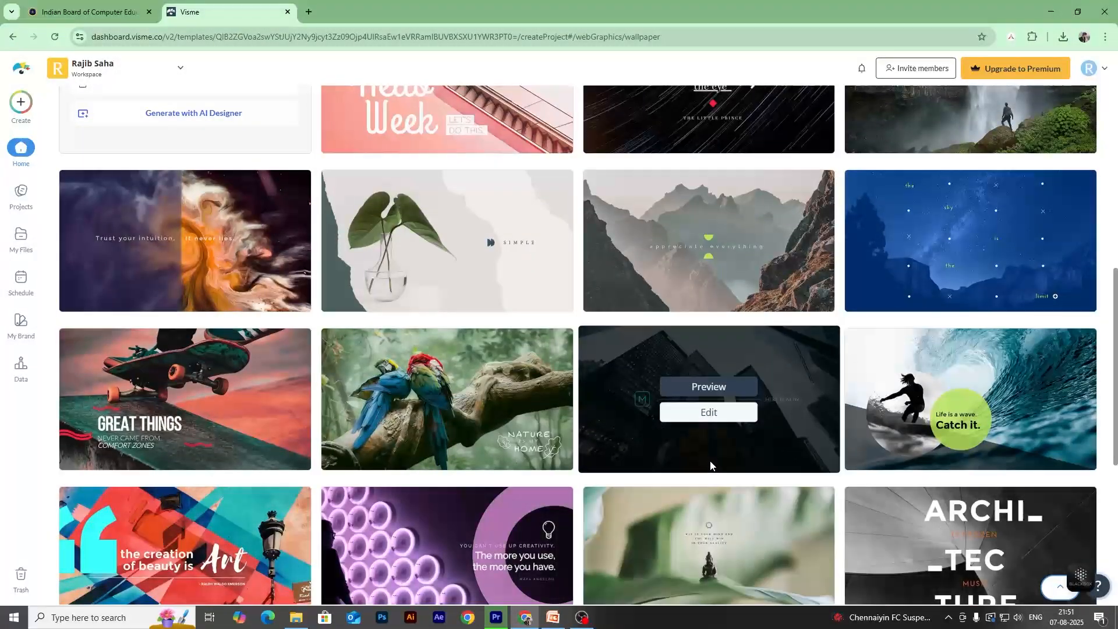
pyautogui.scroll(6, 550, 427)
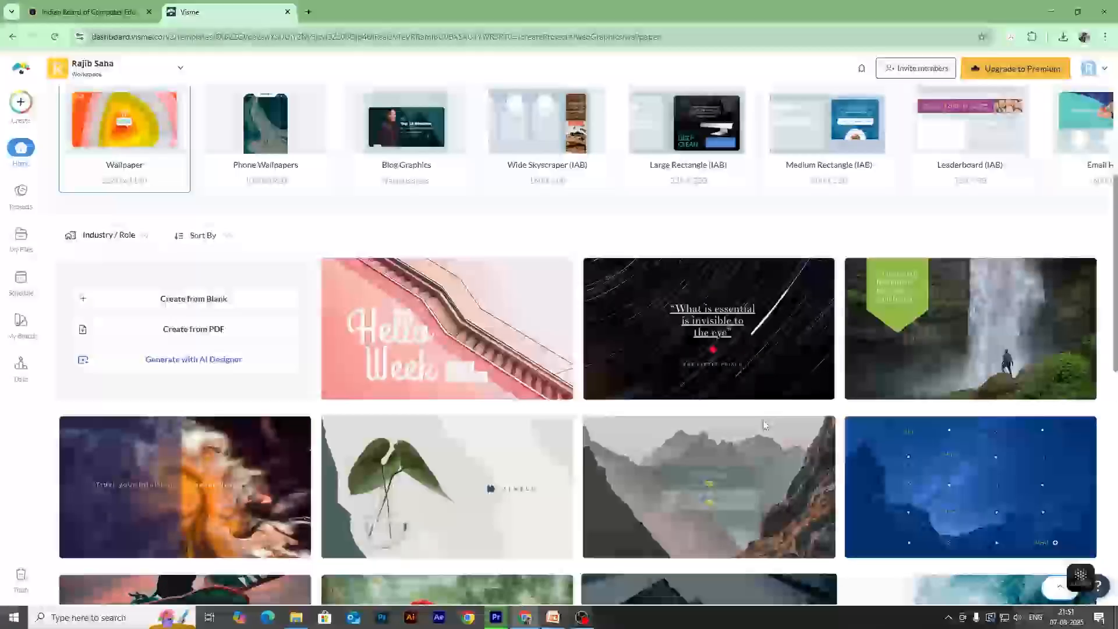
# Browse the mockup templates among the additional content types.
pyautogui.click(1069, 139)
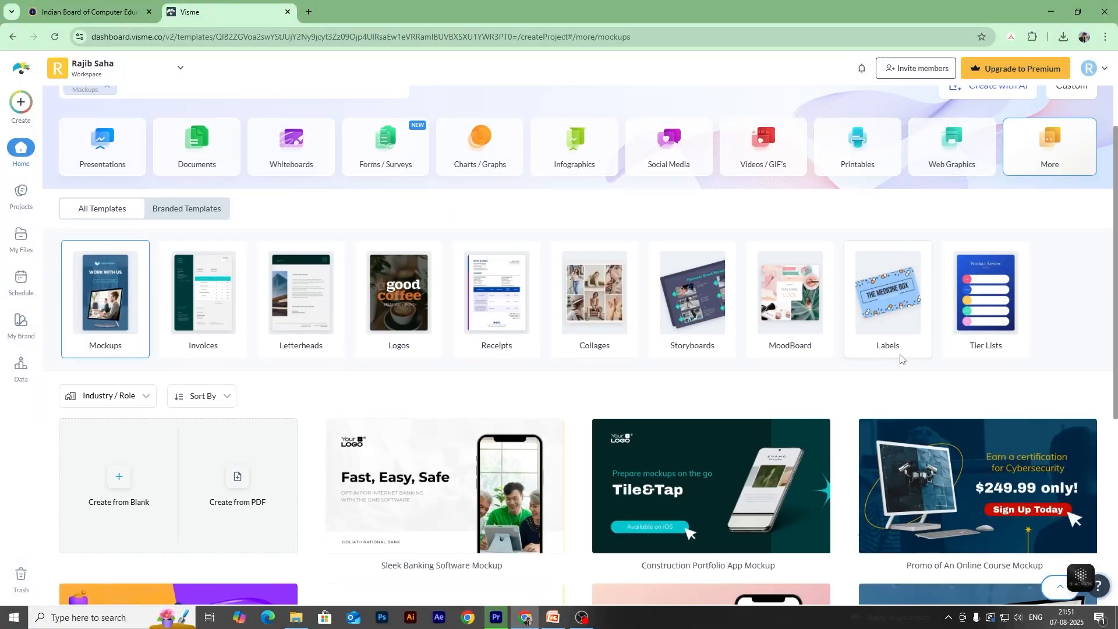
pyautogui.scroll(-5, 901, 358)
pyautogui.scroll(-5, 901, 358)
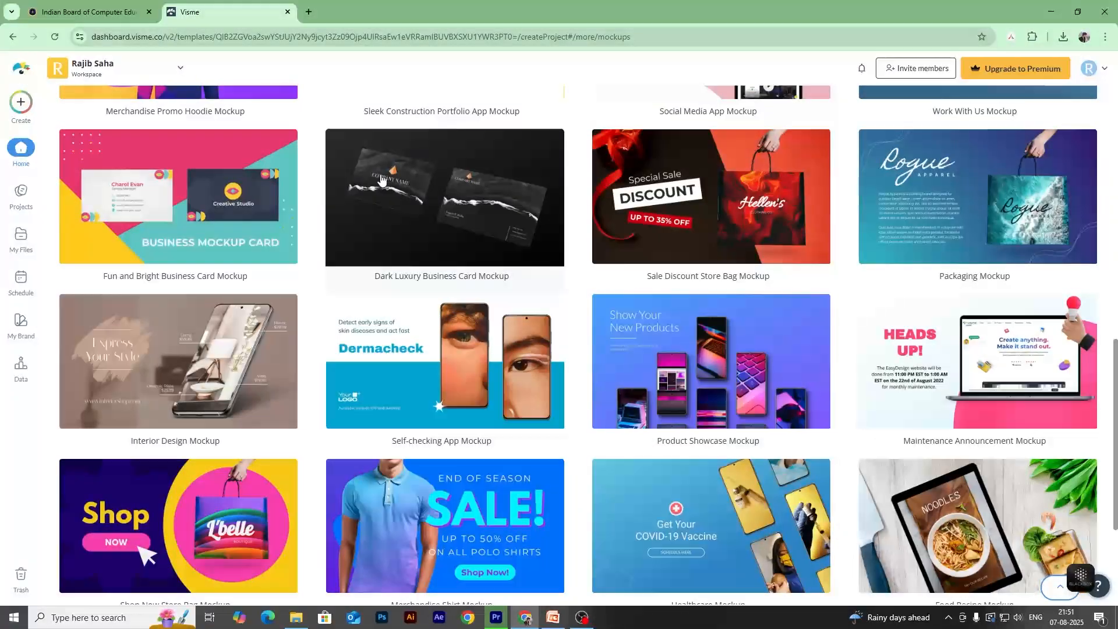
pyautogui.scroll(-4, 636, 414)
pyautogui.scroll(-6, 636, 414)
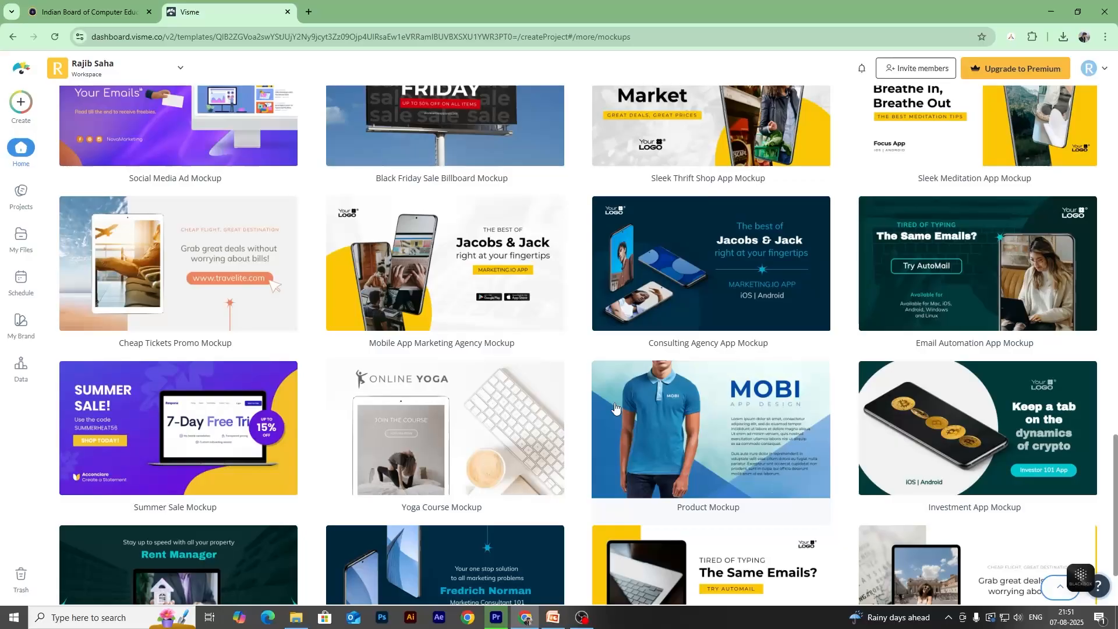
pyautogui.scroll(20, 615, 408)
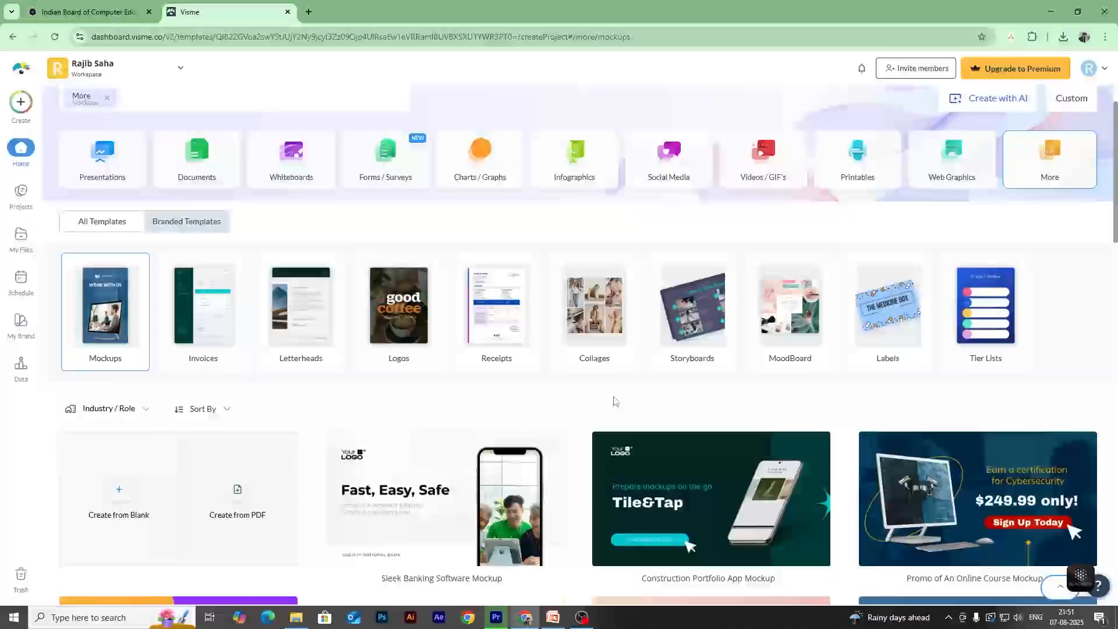
# Return to the presentation templates and preview the full slide collection of the Modern theme.
pyautogui.click(119, 174)
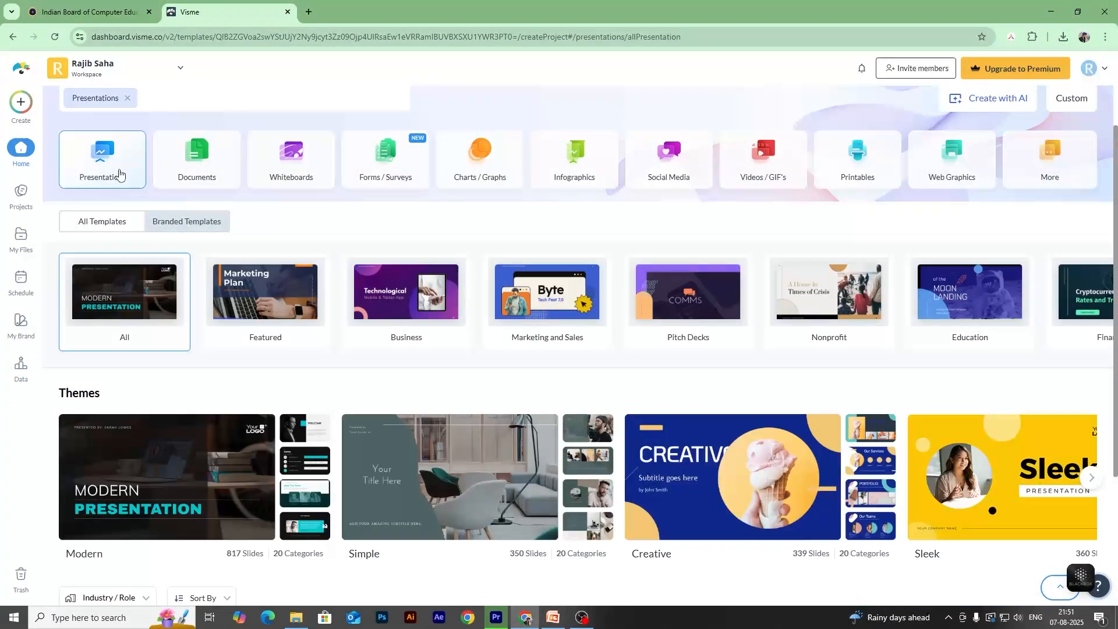
pyautogui.scroll(-3, 546, 399)
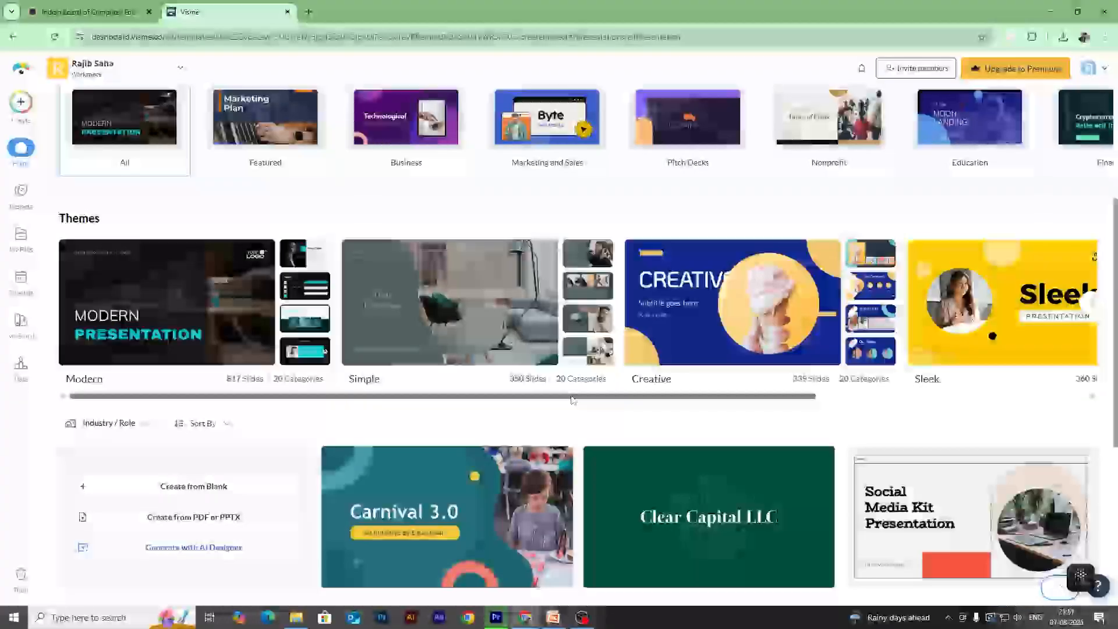
pyautogui.scroll(2, 465, 408)
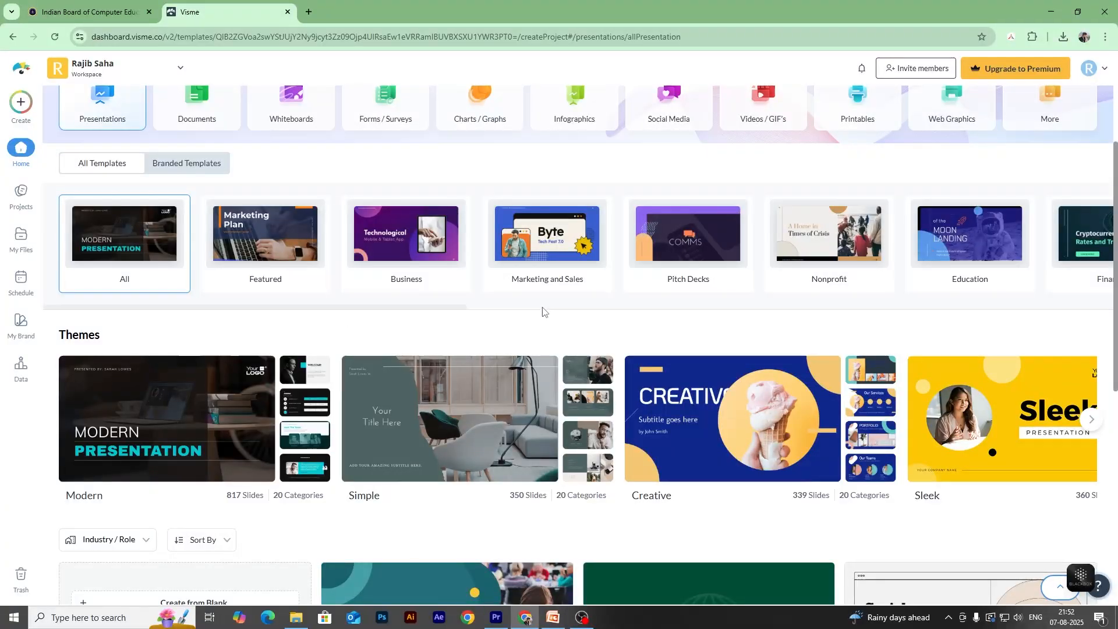
pyautogui.moveTo(212, 467)
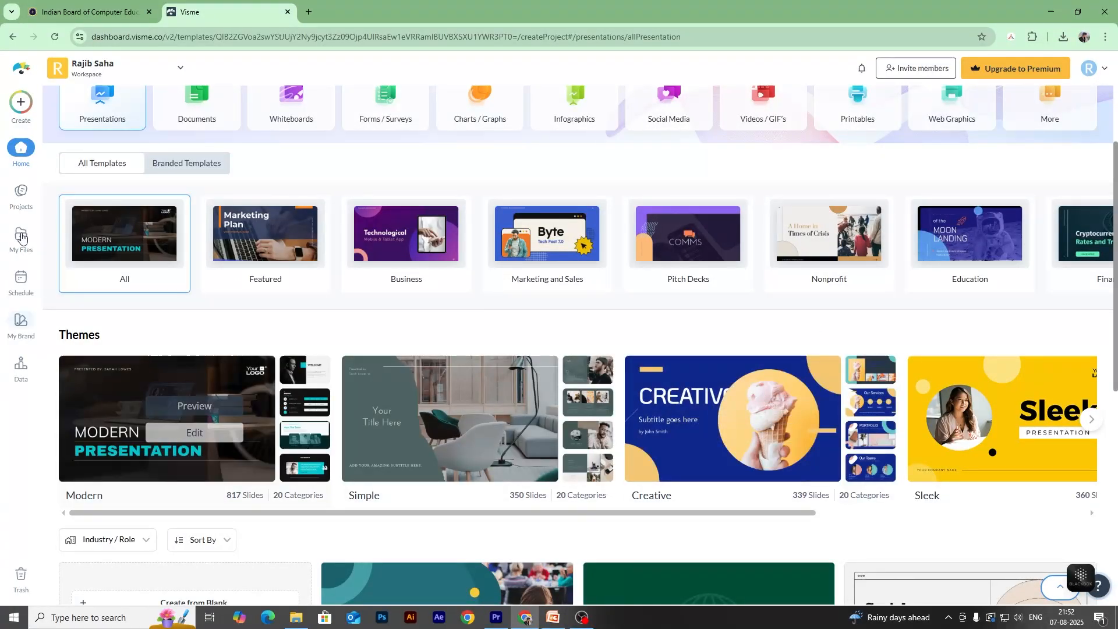
pyautogui.click(208, 411)
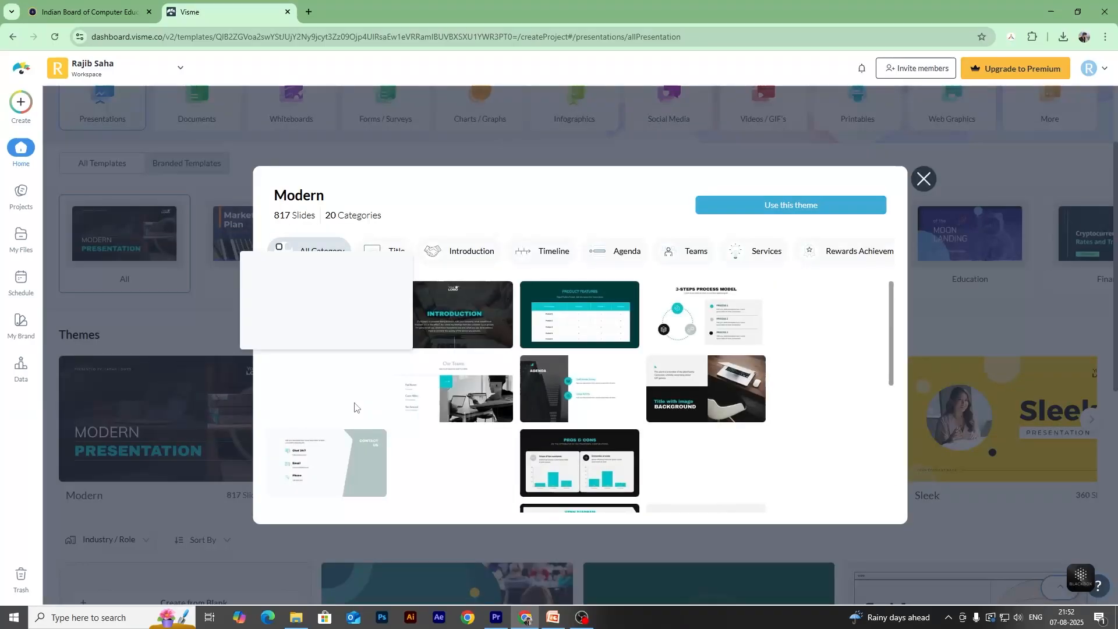
pyautogui.scroll(-10, 640, 379)
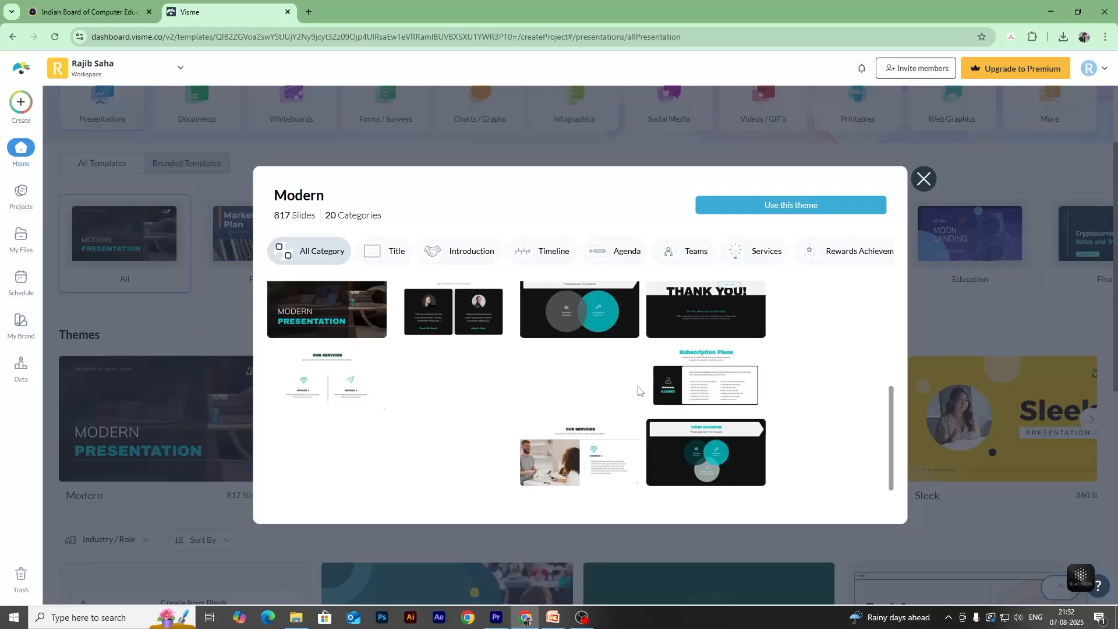
pyautogui.scroll(10, 407, 378)
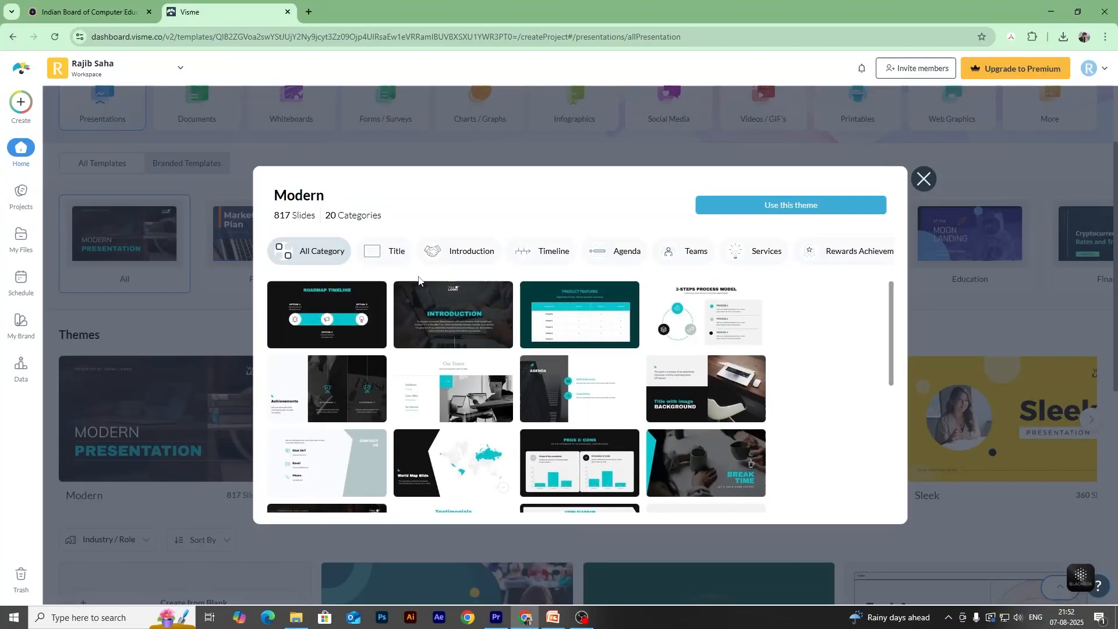
# Look through the Modern theme's slide categories from Title and Introduction to Services and rewards and achievements.
pyautogui.click(400, 254)
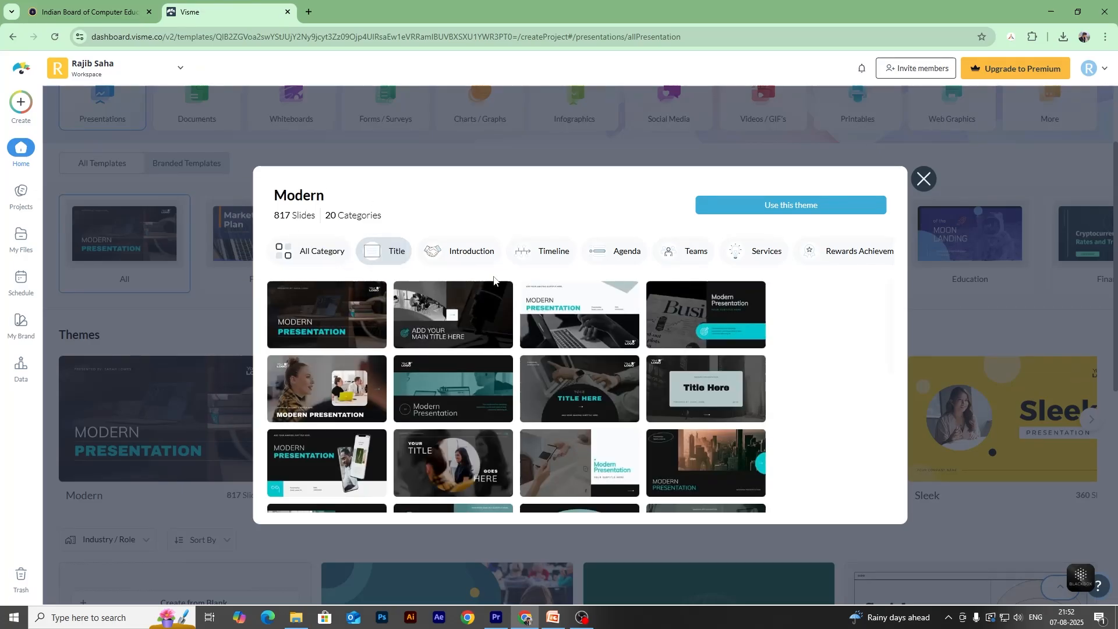
pyautogui.click(438, 249)
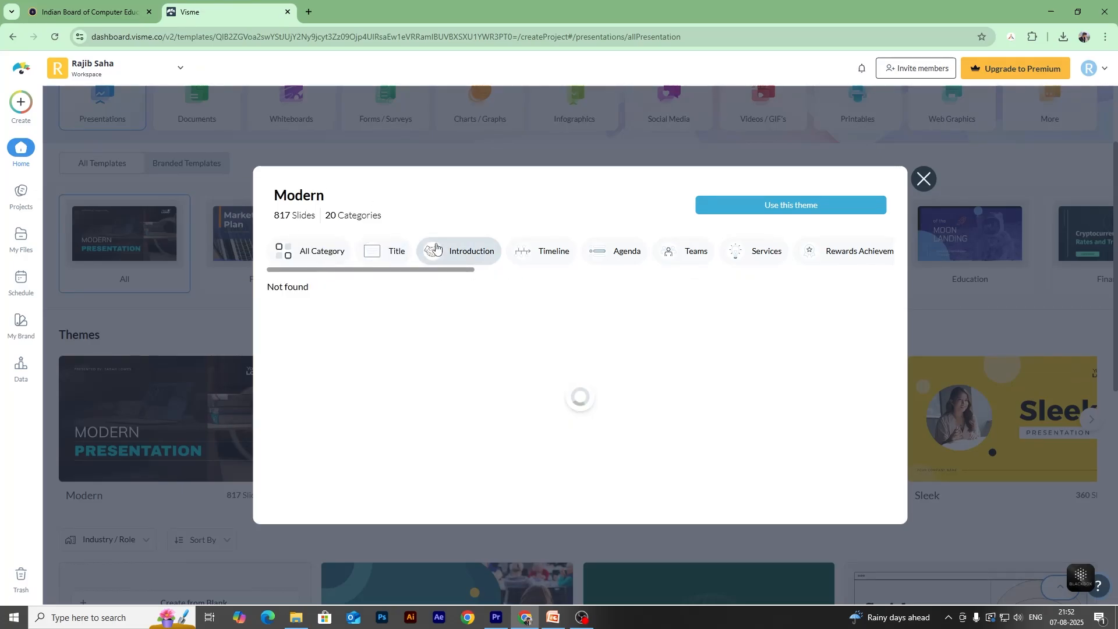
pyautogui.click(545, 249)
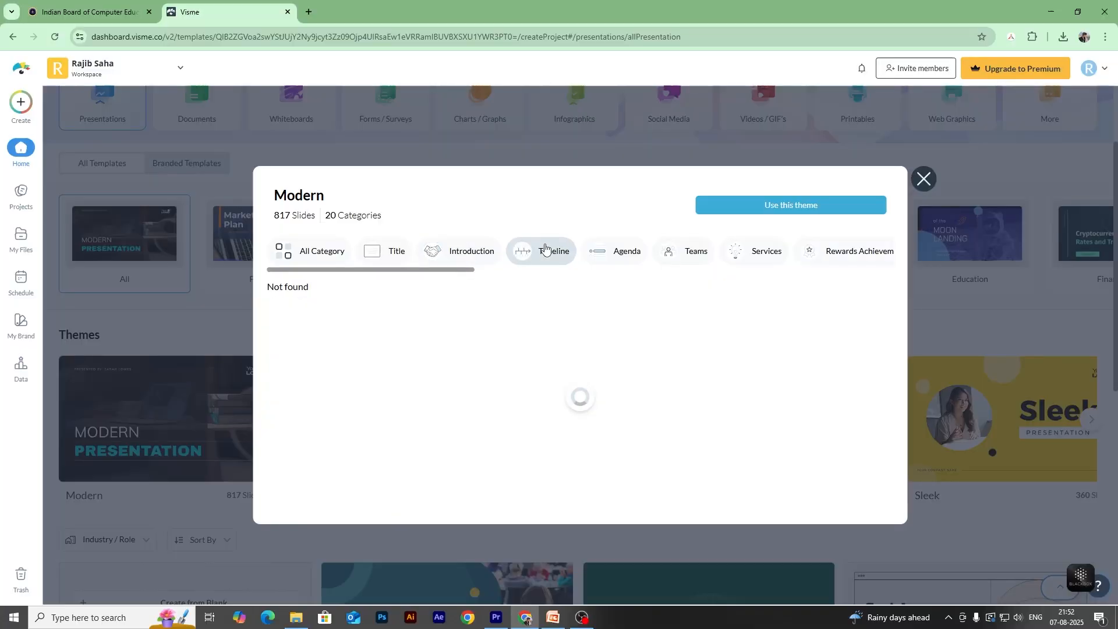
pyautogui.click(617, 250)
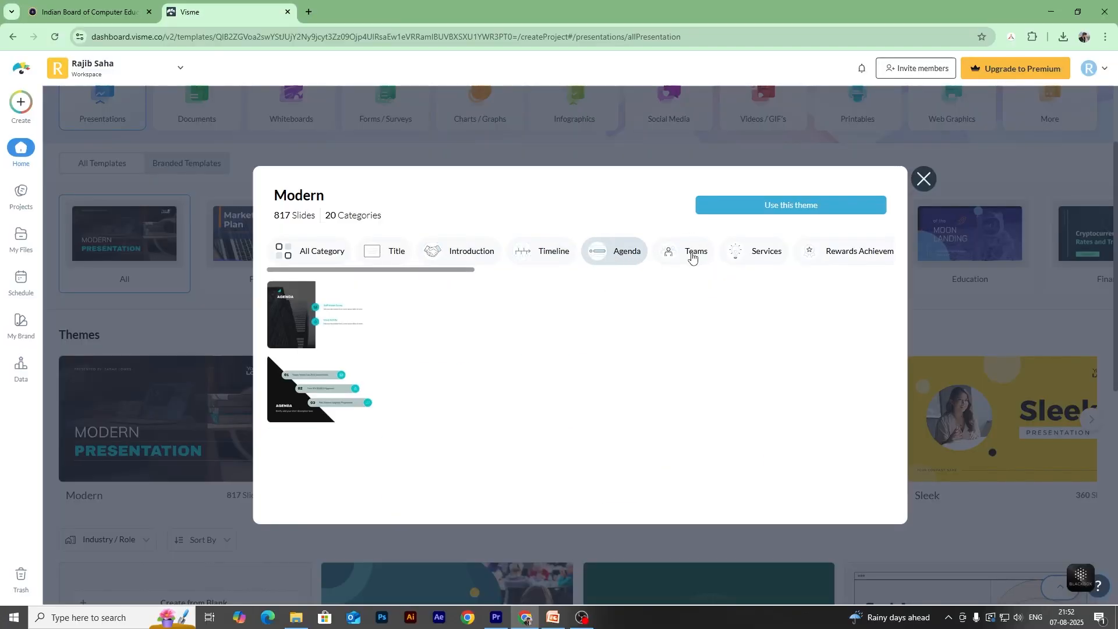
pyautogui.click(692, 257)
pyautogui.click(758, 254)
pyautogui.click(813, 254)
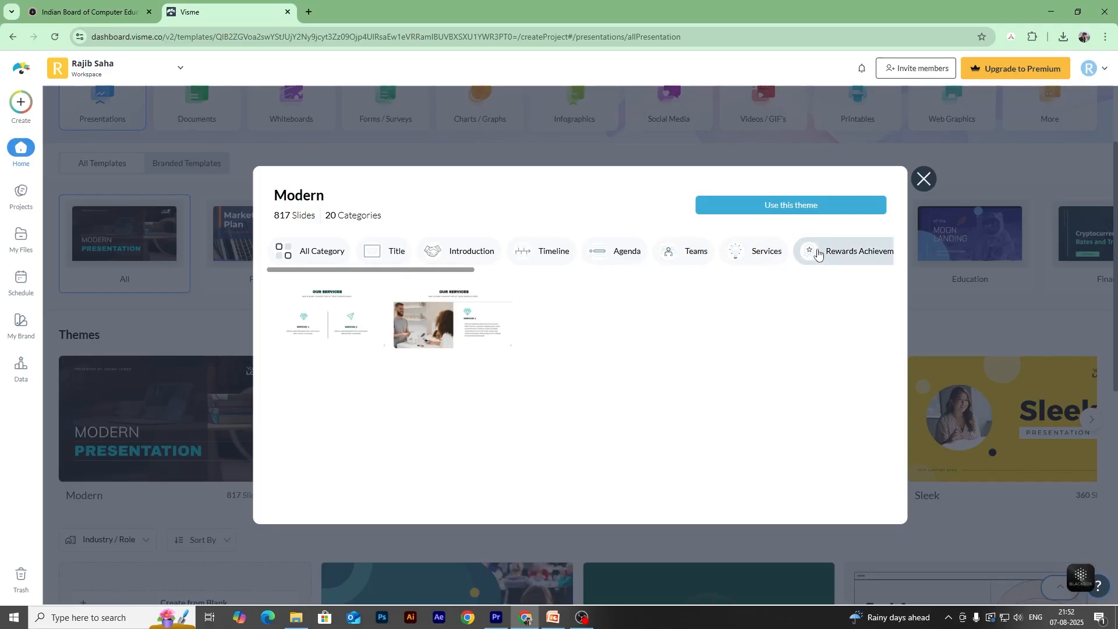
# Close the theme preview and open the Modern presentation theme for editing.
pyautogui.click(924, 181)
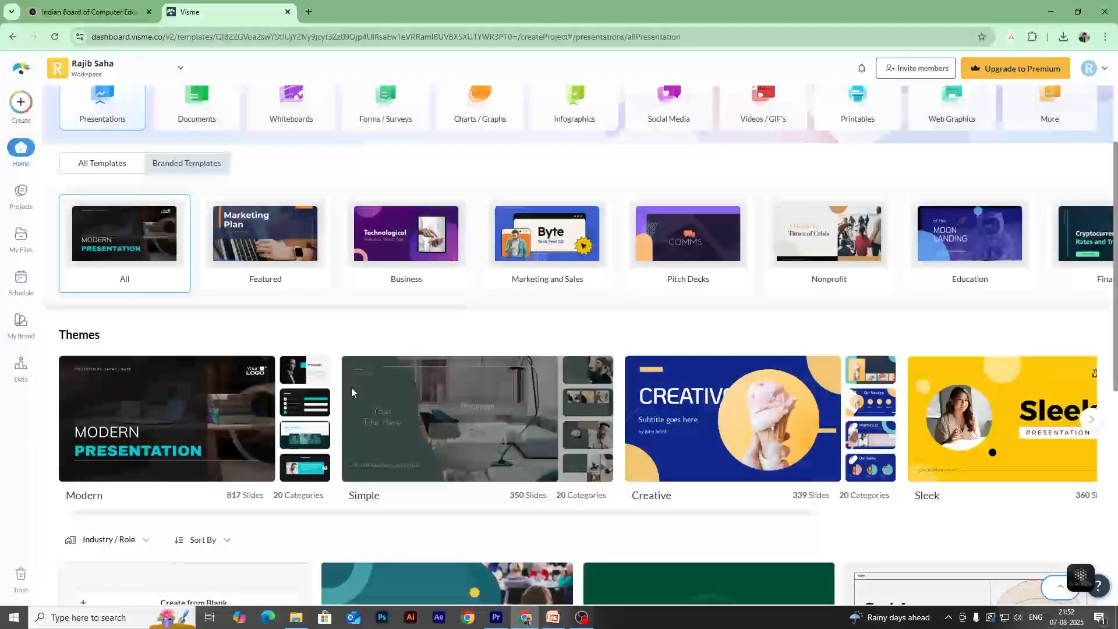
pyautogui.moveTo(134, 435)
pyautogui.click(218, 434)
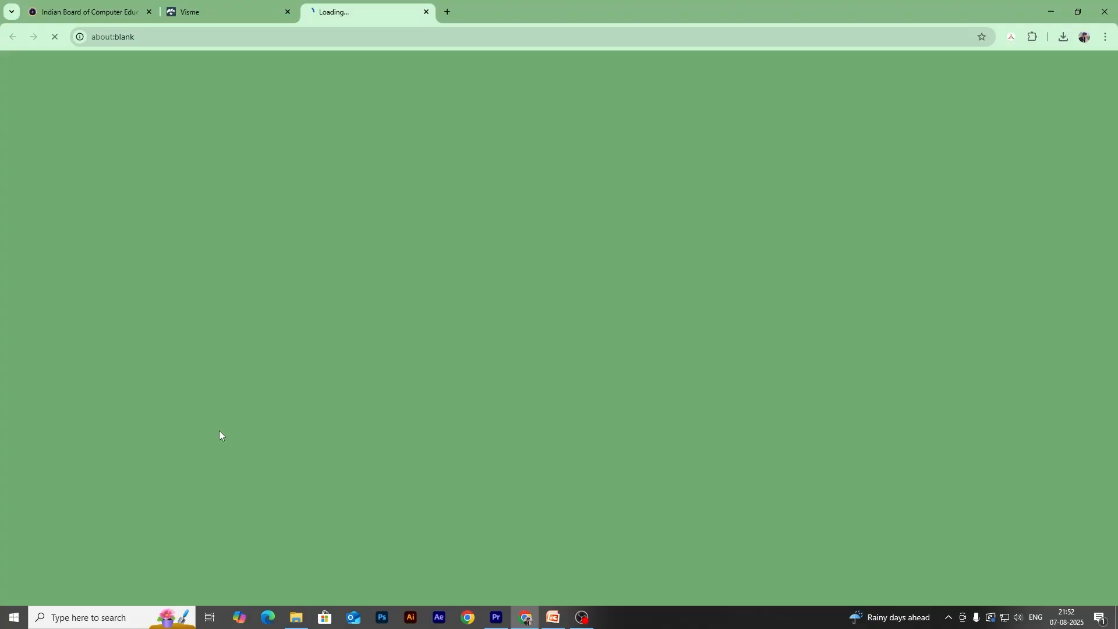
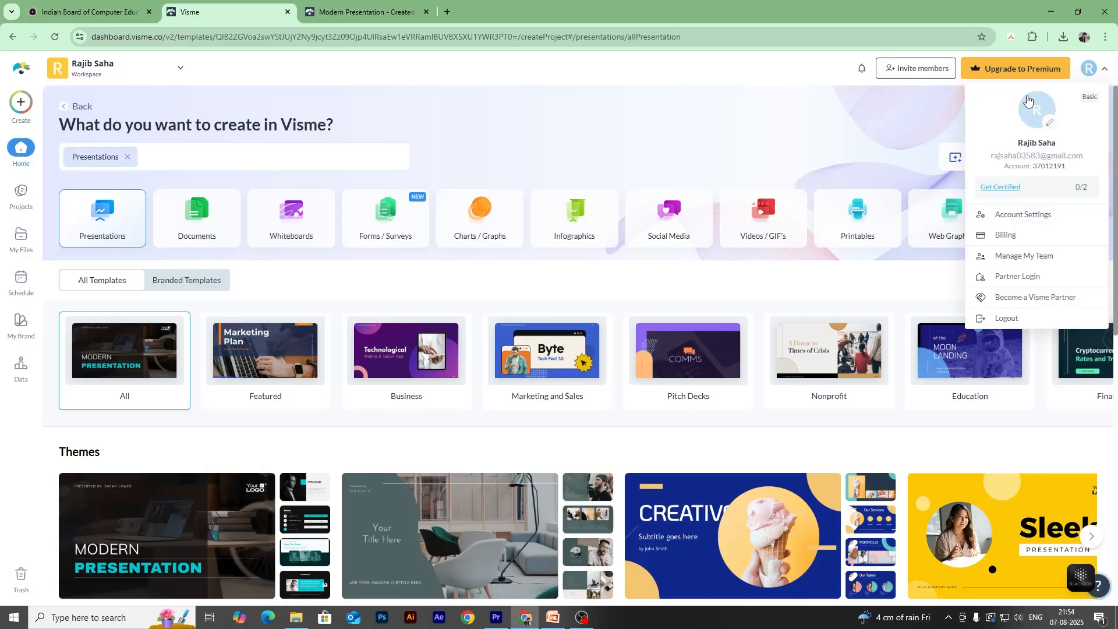
# Dismiss the account options and start a new project of the Presentations type to reach its templates.
pyautogui.click(1090, 71)
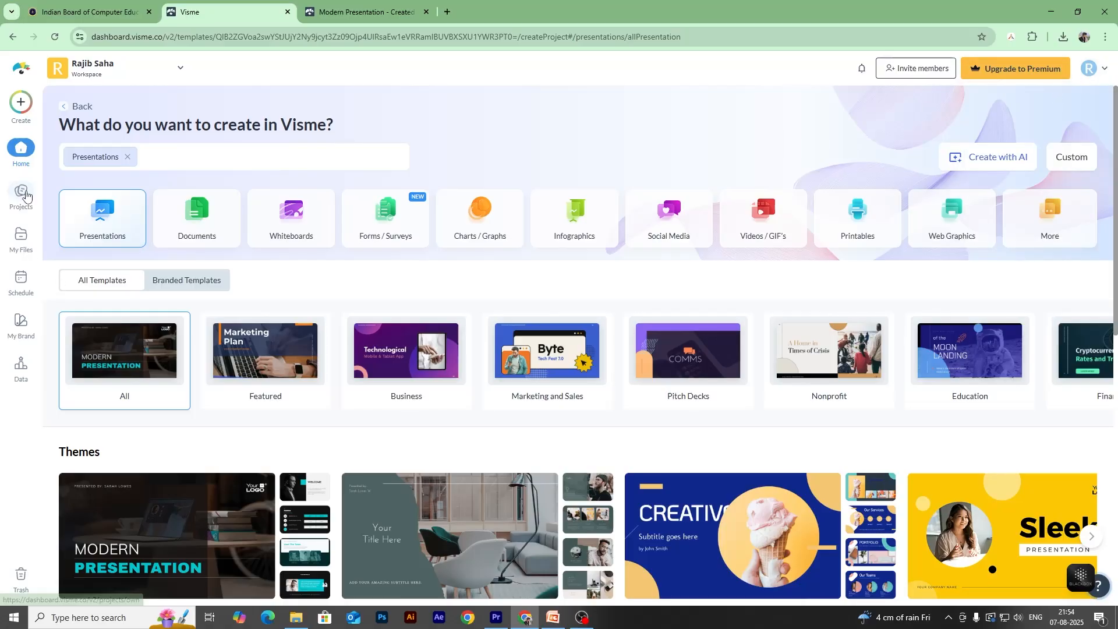
pyautogui.click(17, 103)
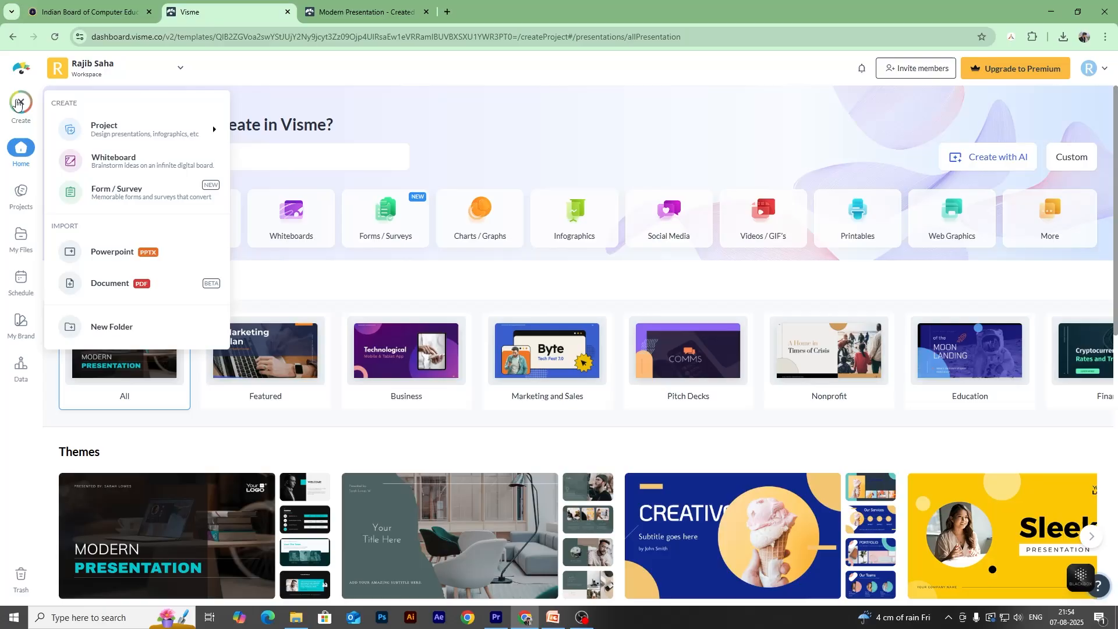
pyautogui.moveTo(65, 129)
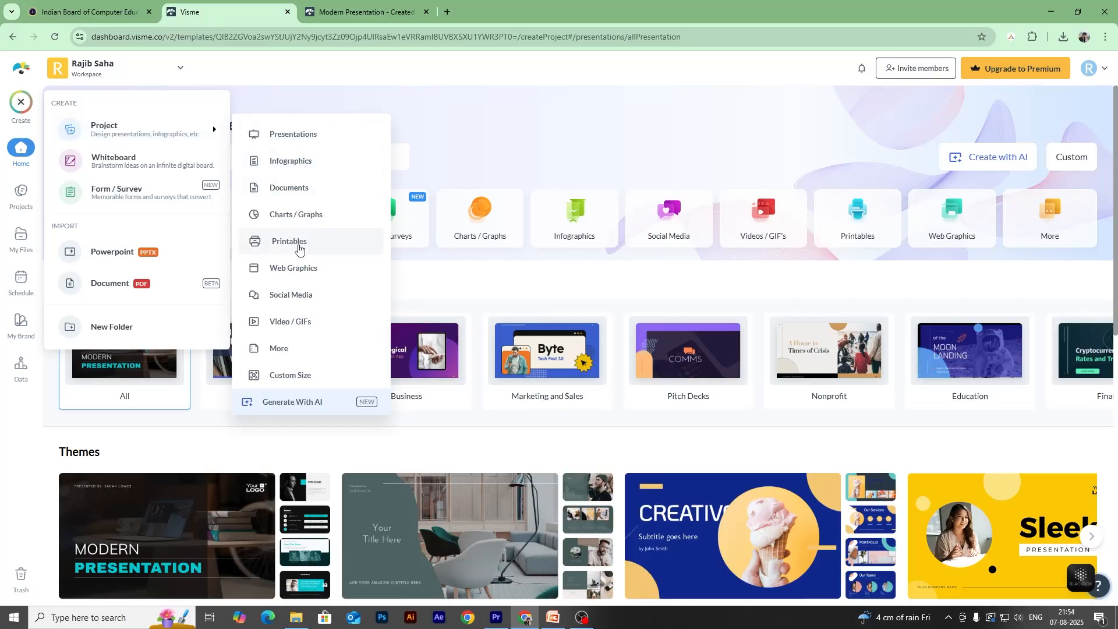
pyautogui.click(292, 134)
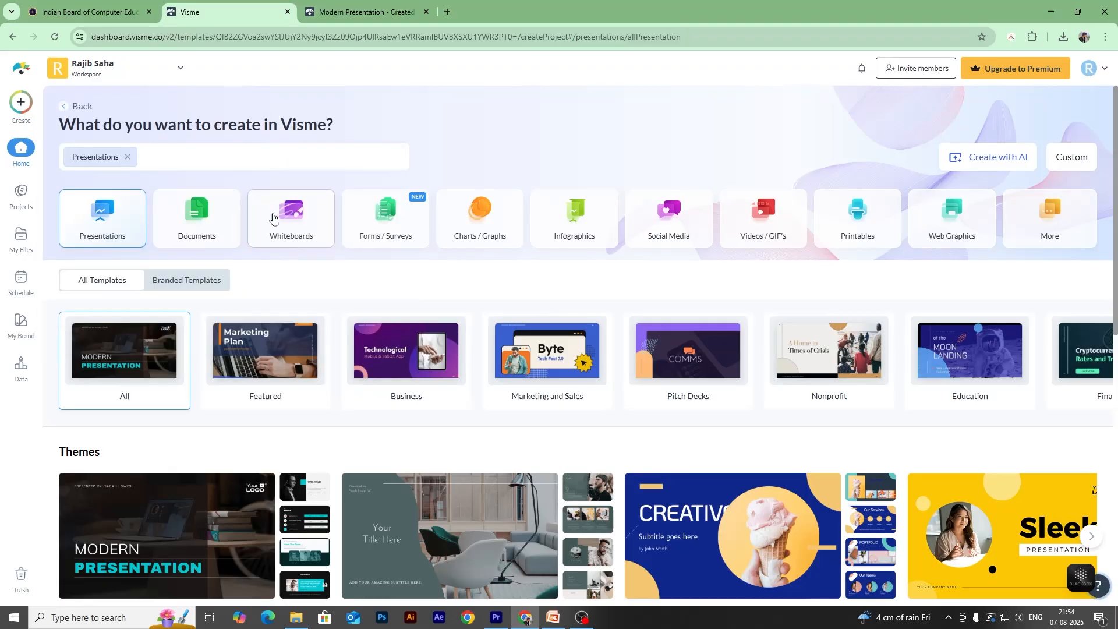
pyautogui.click(28, 104)
pyautogui.moveTo(216, 125)
pyautogui.click(283, 143)
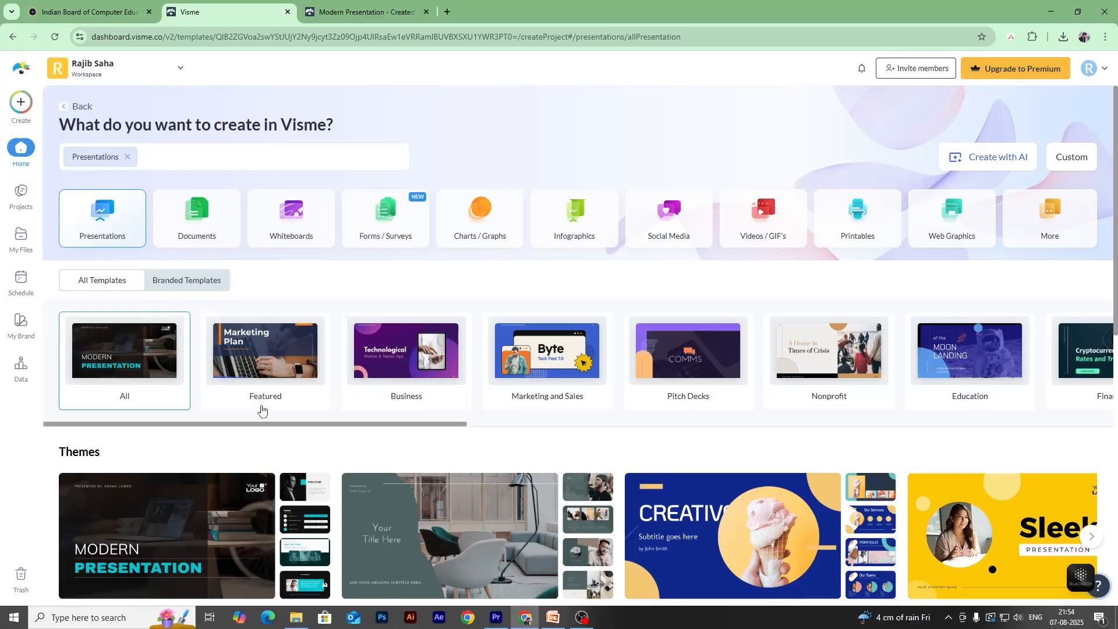
# Look over the presentation templates and view the infographic templates offered for a new project, ending back on the home page.
pyautogui.scroll(-6, 262, 411)
pyautogui.scroll(6, 95, 163)
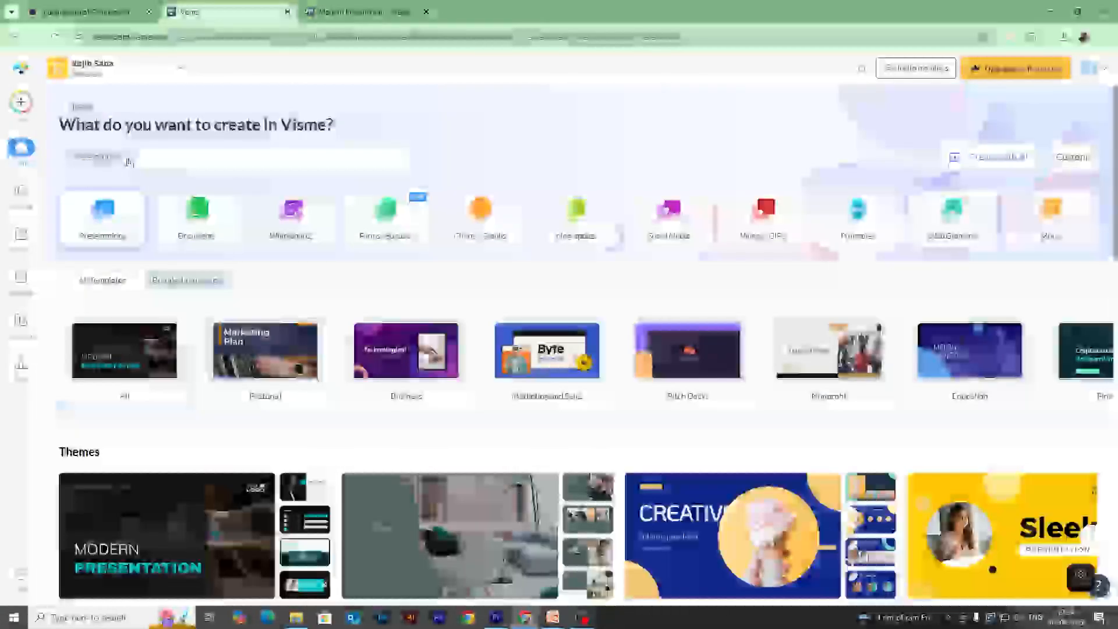
pyautogui.click(21, 102)
pyautogui.moveTo(146, 126)
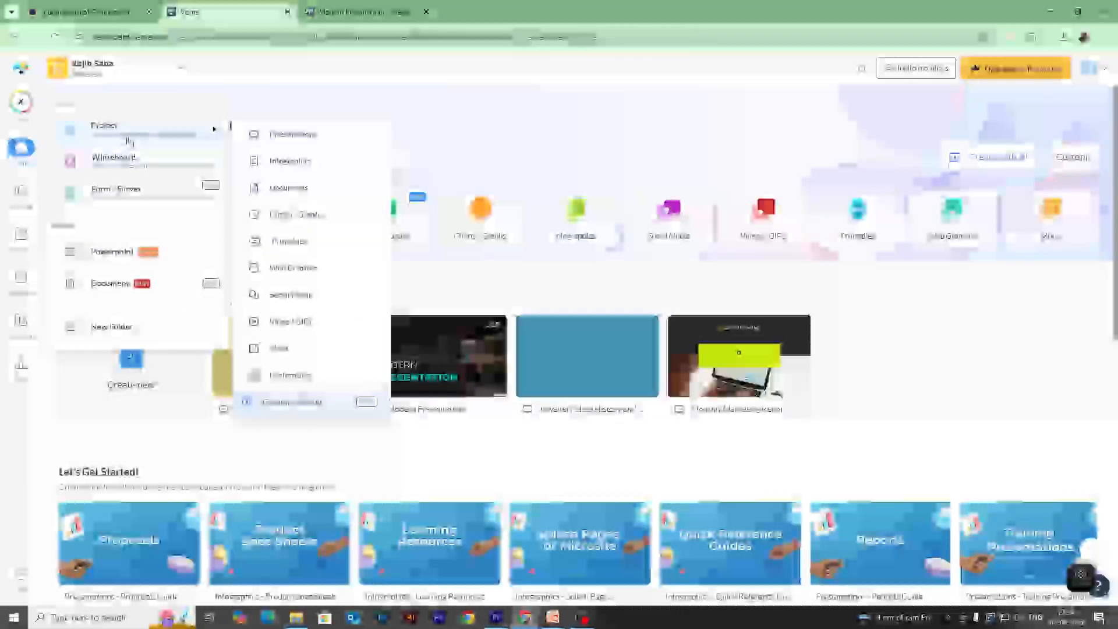
pyautogui.click(287, 399)
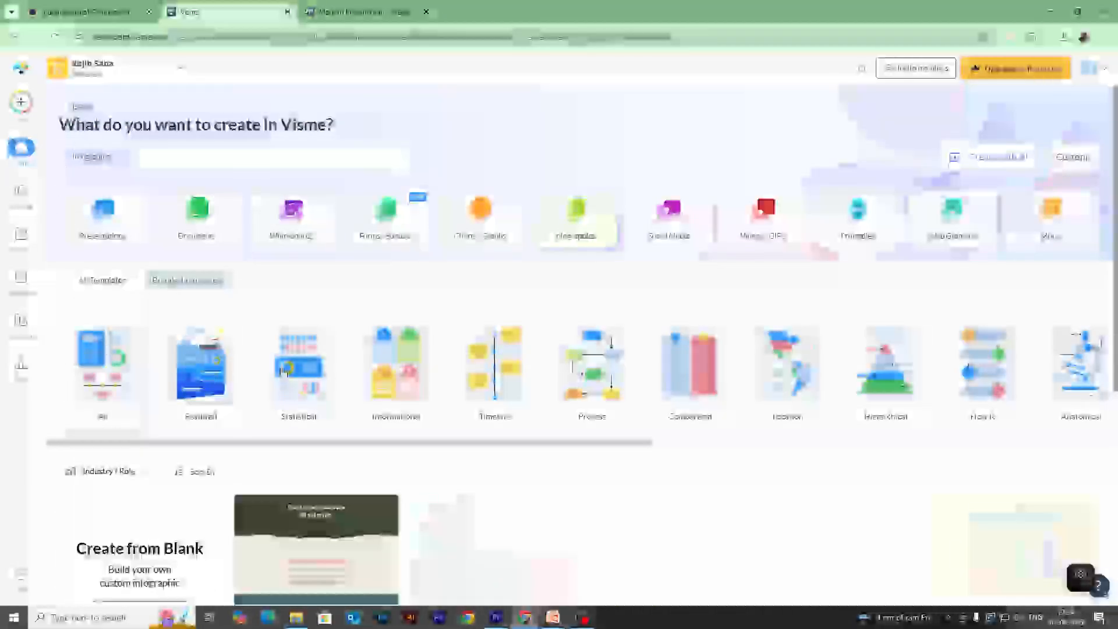
pyautogui.click(121, 156)
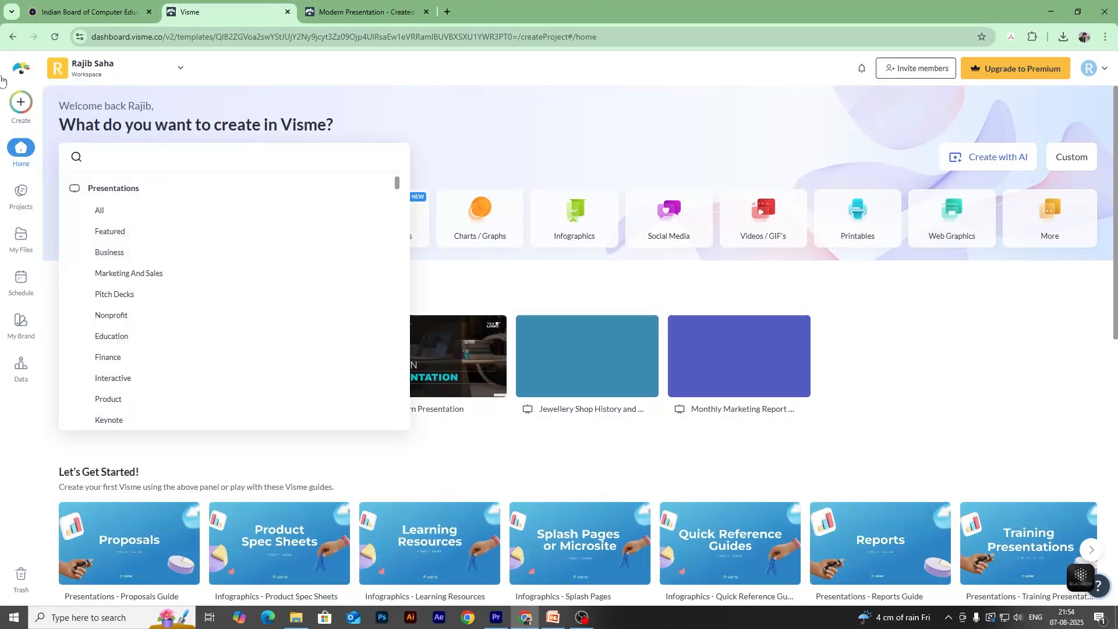
# View the new-project presentation templates with their blank, PDF or PPTX and AI Designer starting options, and clear the Presentations filter.
pyautogui.click(21, 102)
pyautogui.moveTo(144, 138)
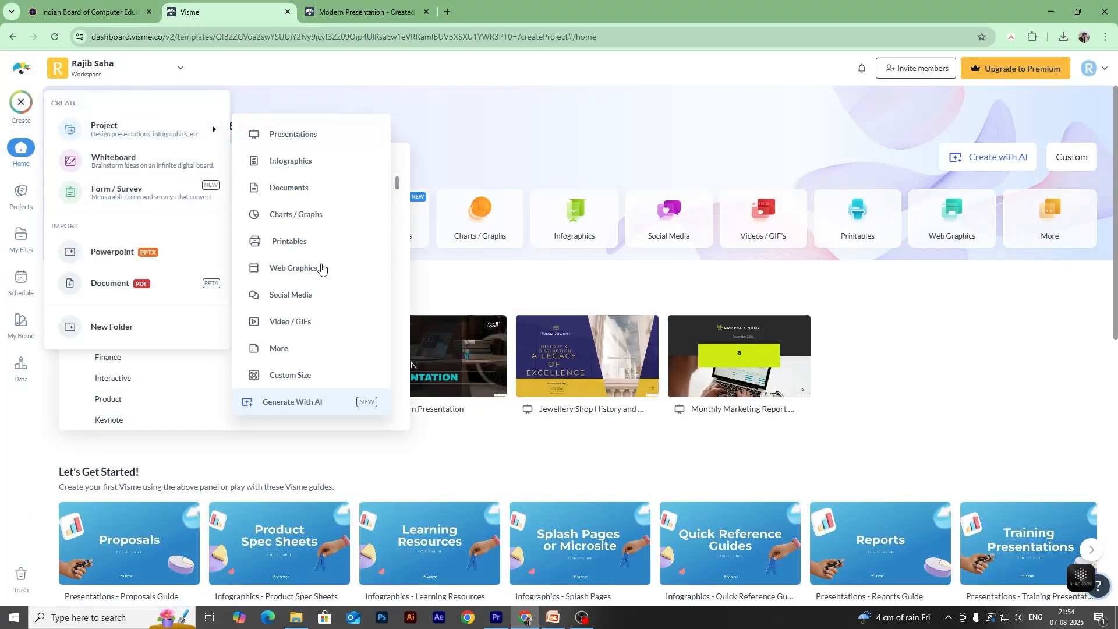
pyautogui.click(253, 136)
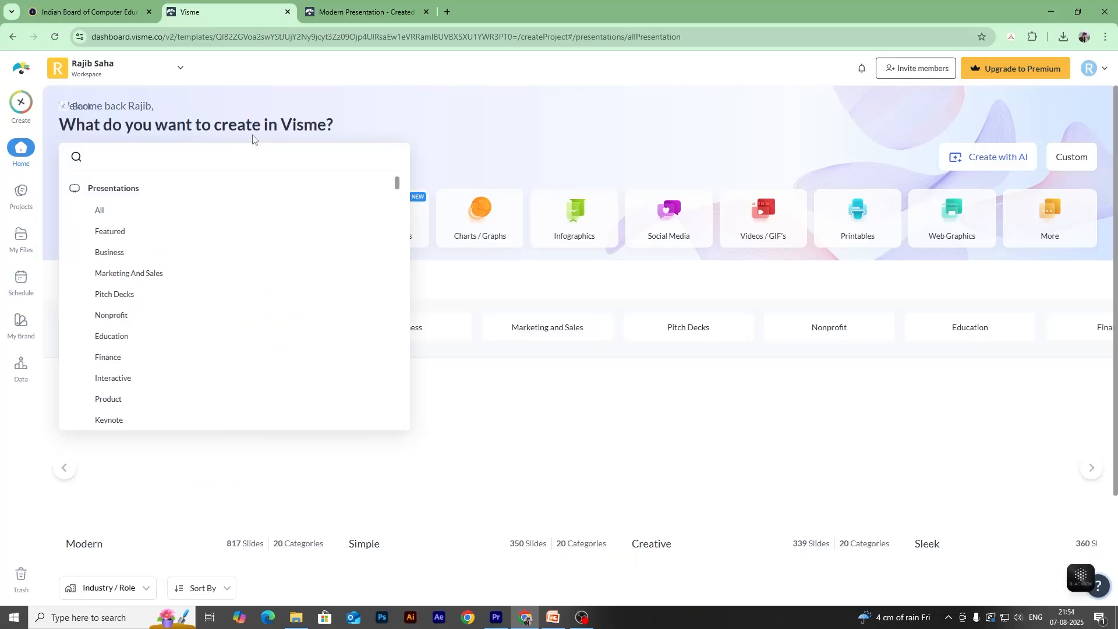
pyautogui.scroll(-10, 295, 343)
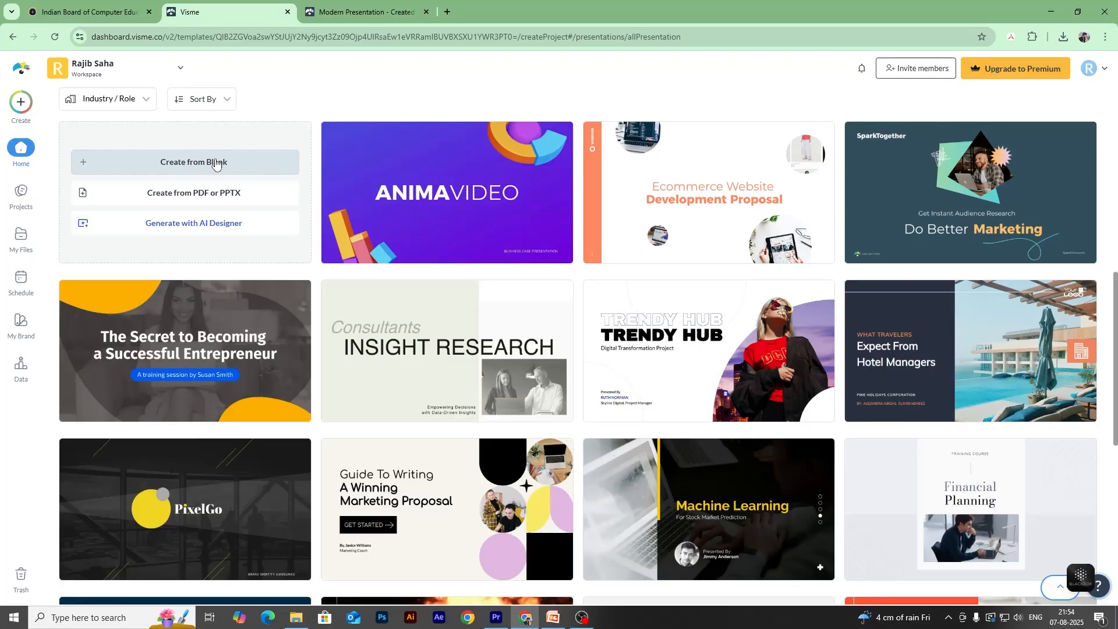
pyautogui.scroll(10, 215, 166)
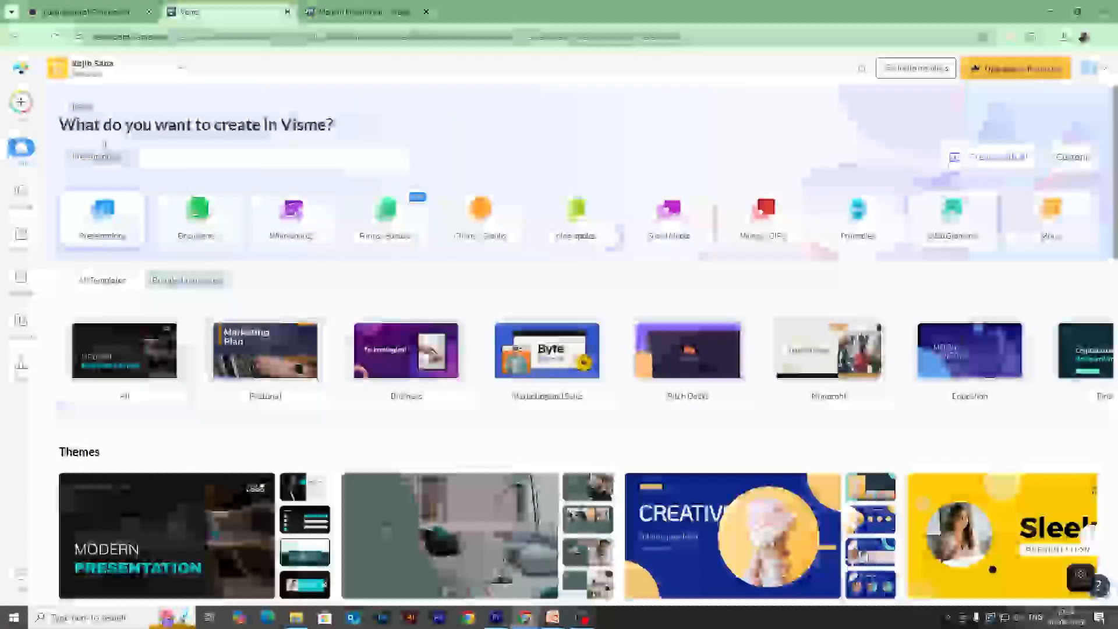
pyautogui.click(129, 157)
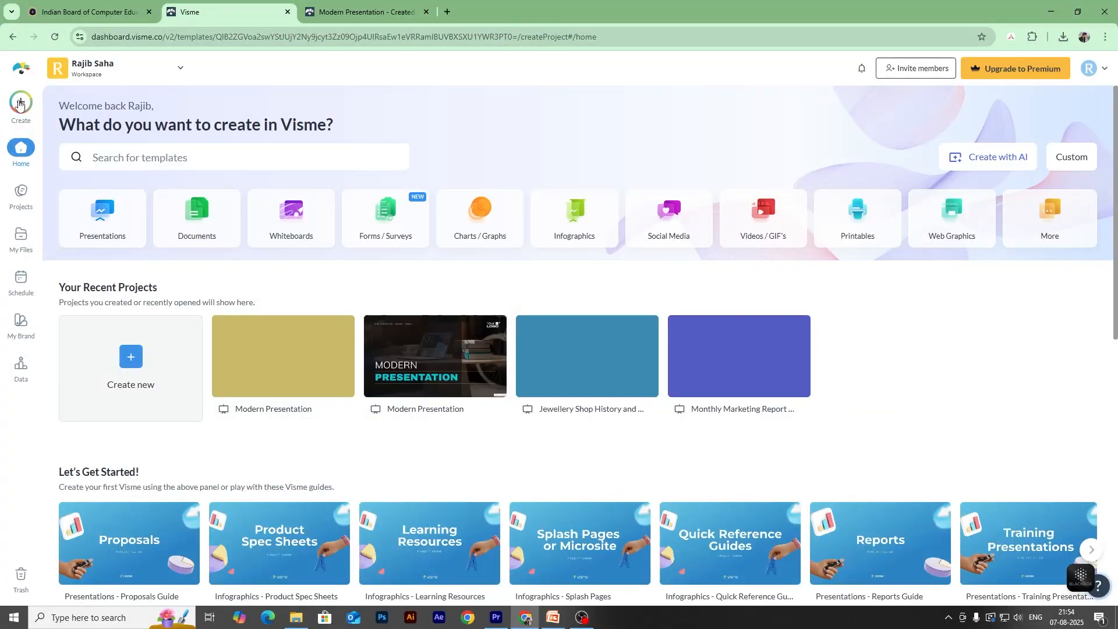
# View the document report templates and their starting options for a new project, and go back to the home page.
pyautogui.click(18, 103)
pyautogui.moveTo(213, 128)
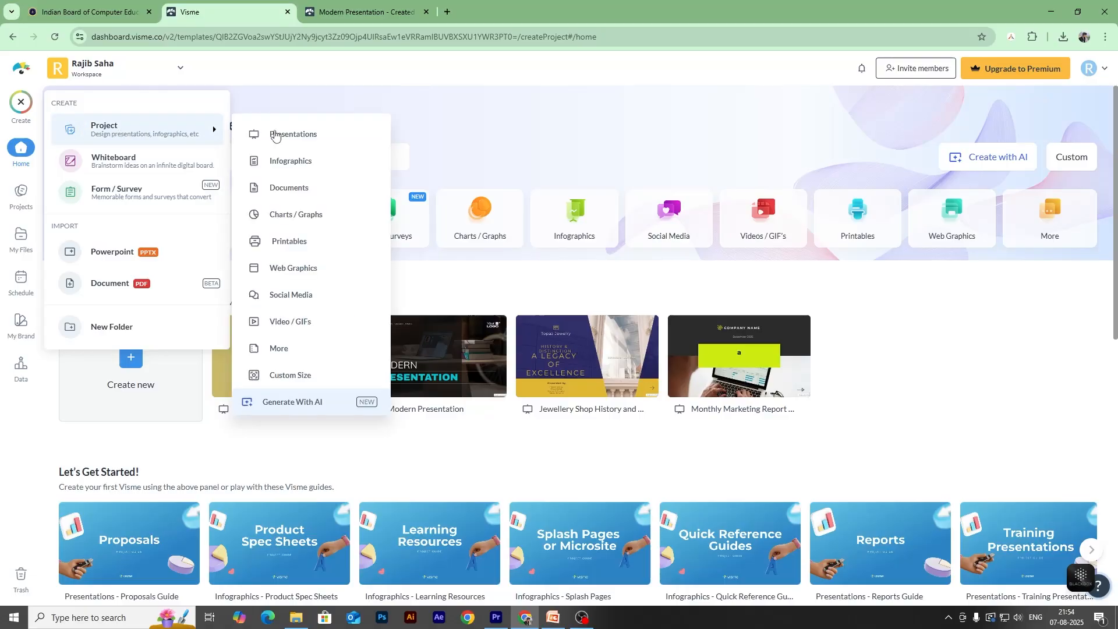
pyautogui.click(294, 188)
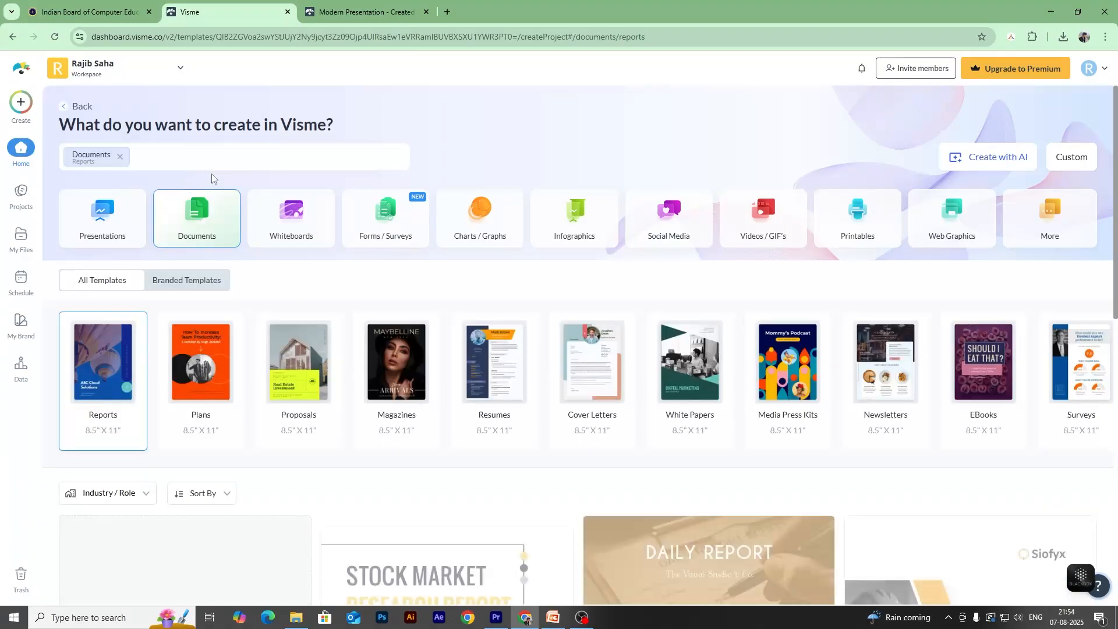
pyautogui.scroll(-3, 218, 394)
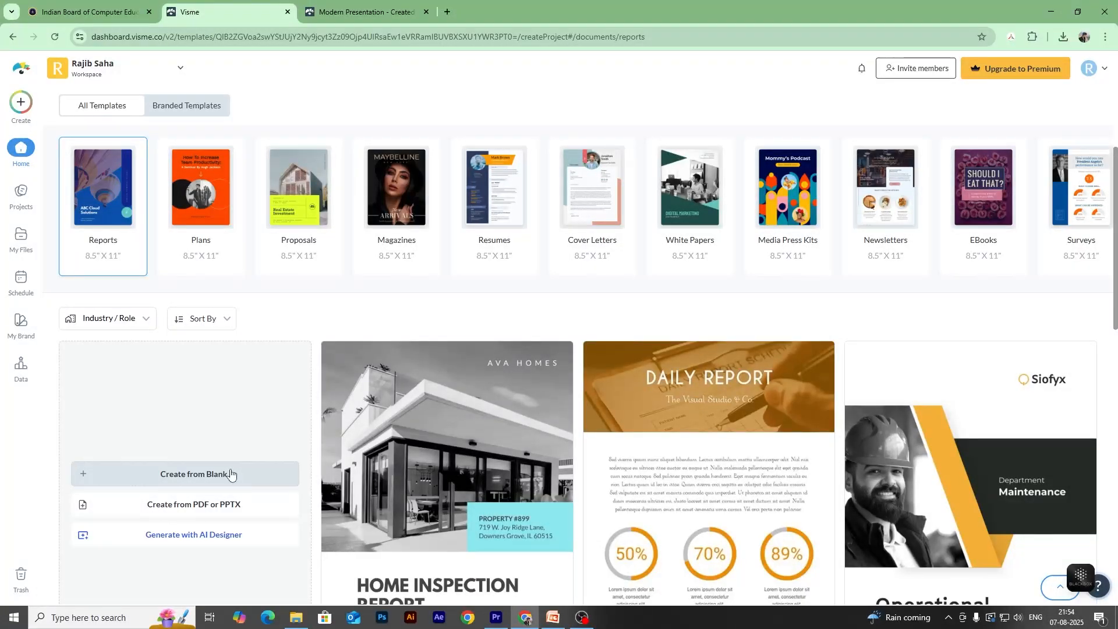
pyautogui.scroll(3, 225, 419)
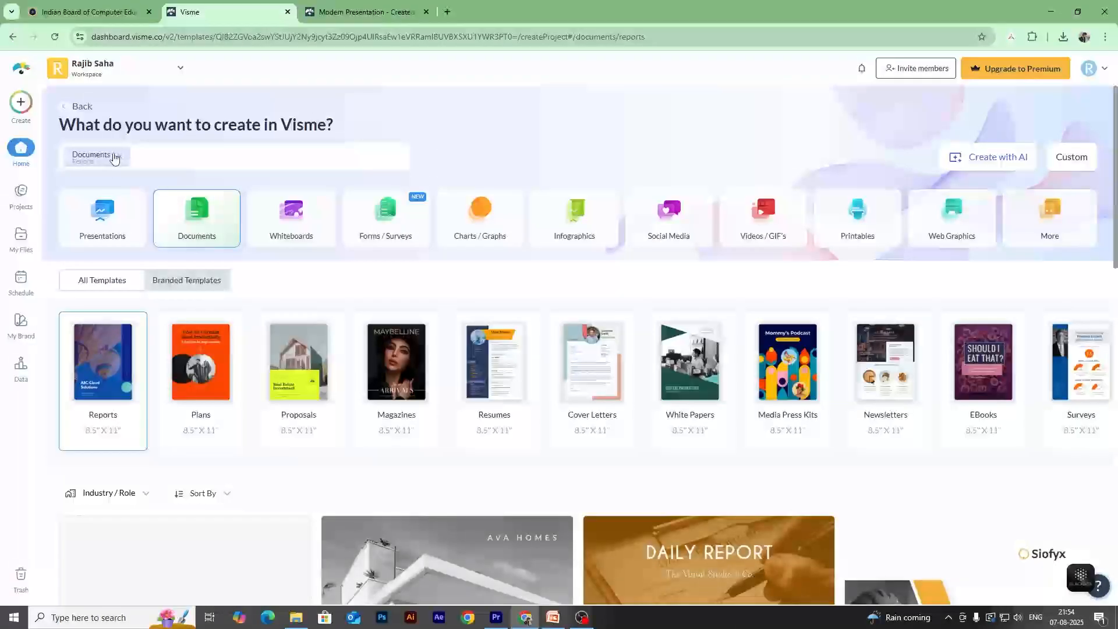
pyautogui.click(82, 106)
# Start a new project of the Presentations type and create it from blank.
pyautogui.click(21, 102)
pyautogui.moveTo(117, 125)
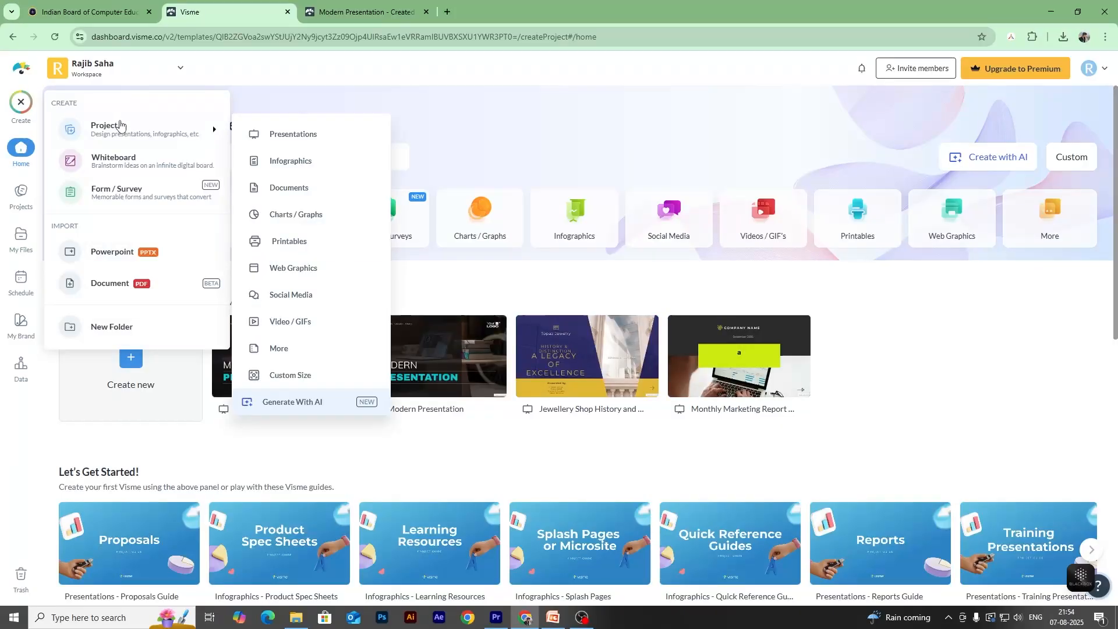
pyautogui.click(240, 136)
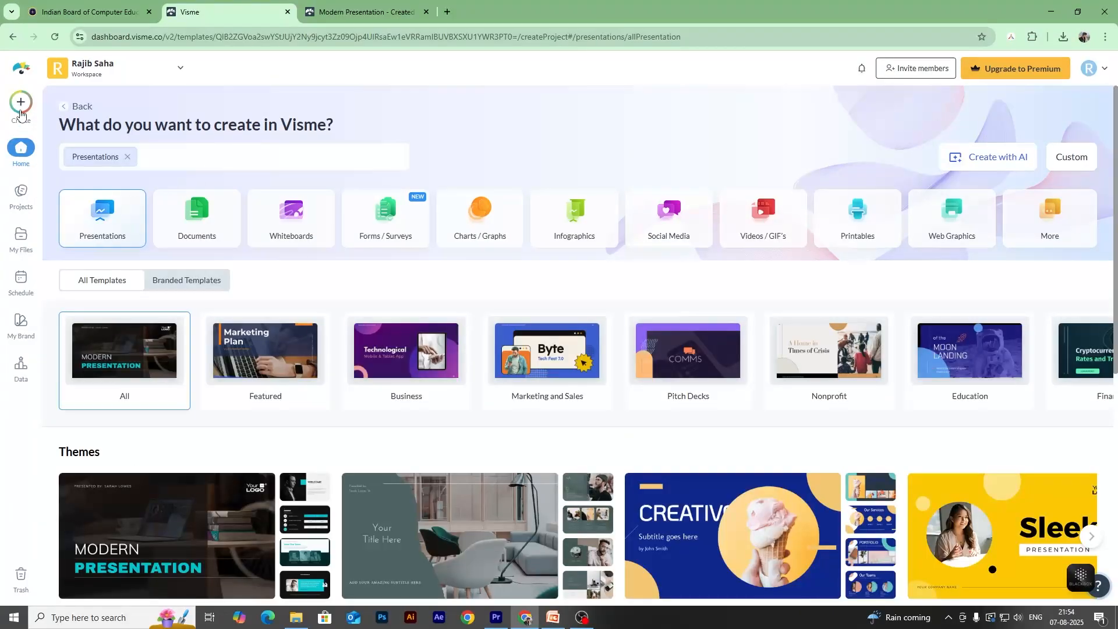
pyautogui.click(21, 105)
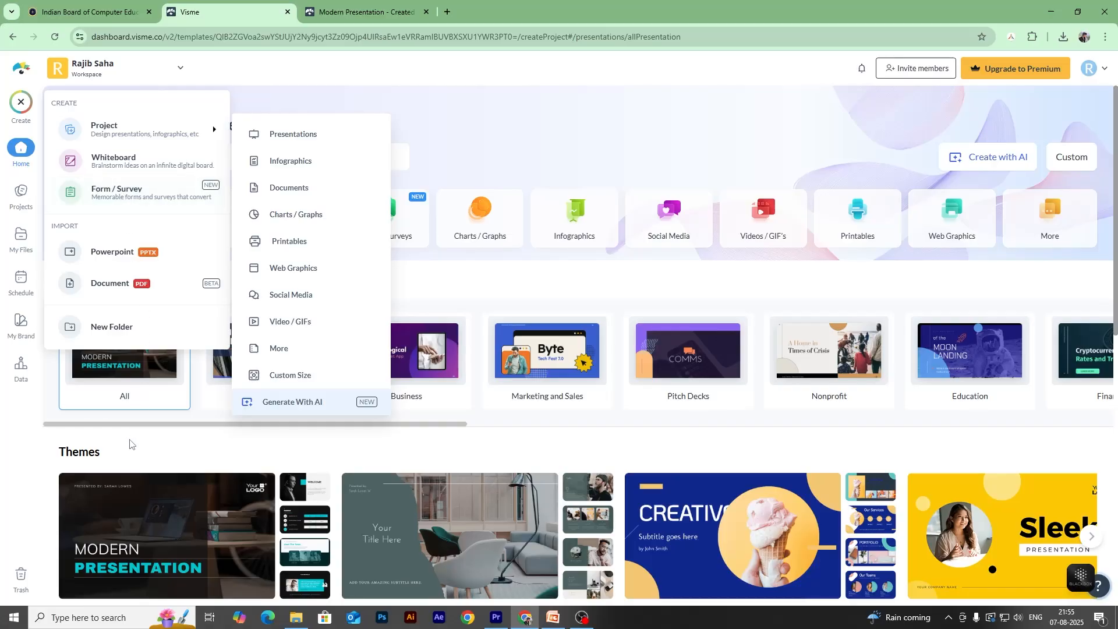
pyautogui.scroll(-4, 209, 461)
pyautogui.click(217, 483)
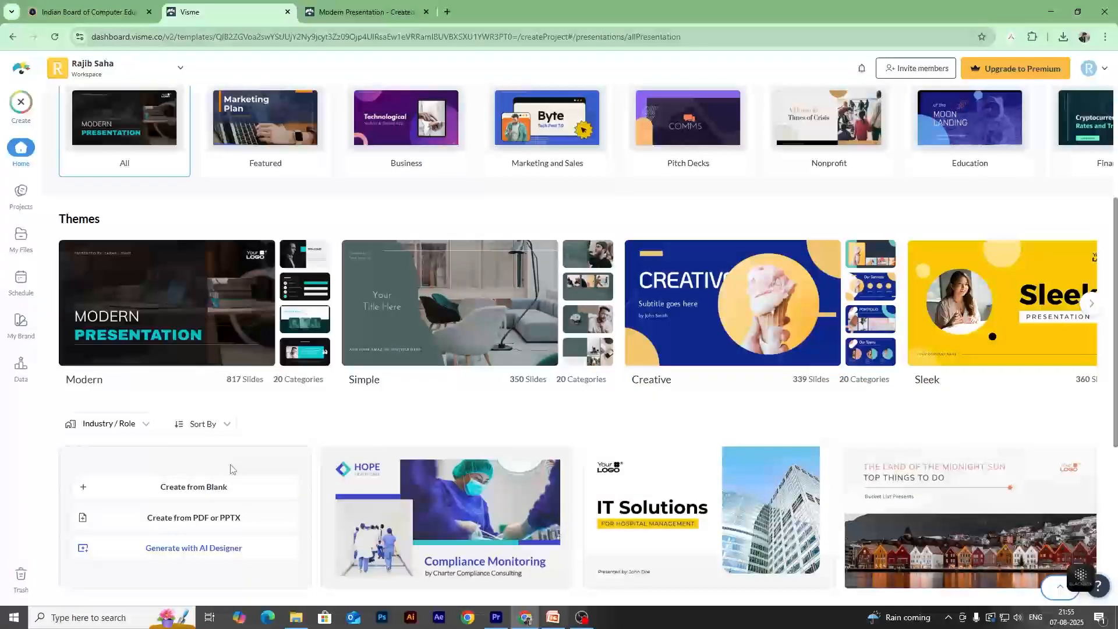
pyautogui.click(224, 486)
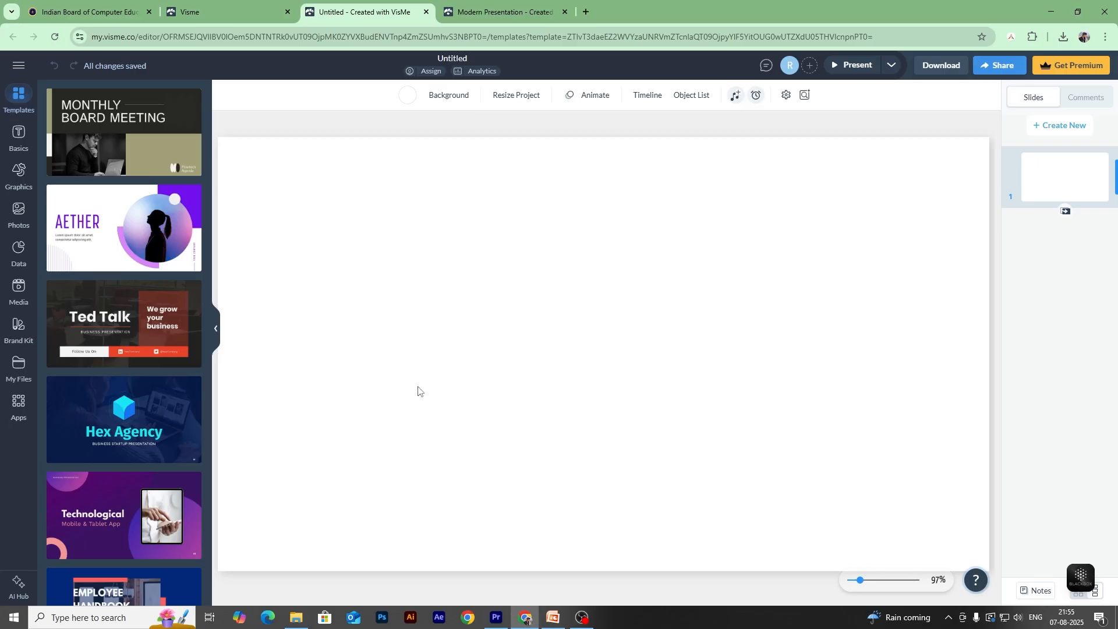
# Preview the AETHER template and add its title slide to the blank presentation as a new slide.
pyautogui.scroll(-4, 418, 390)
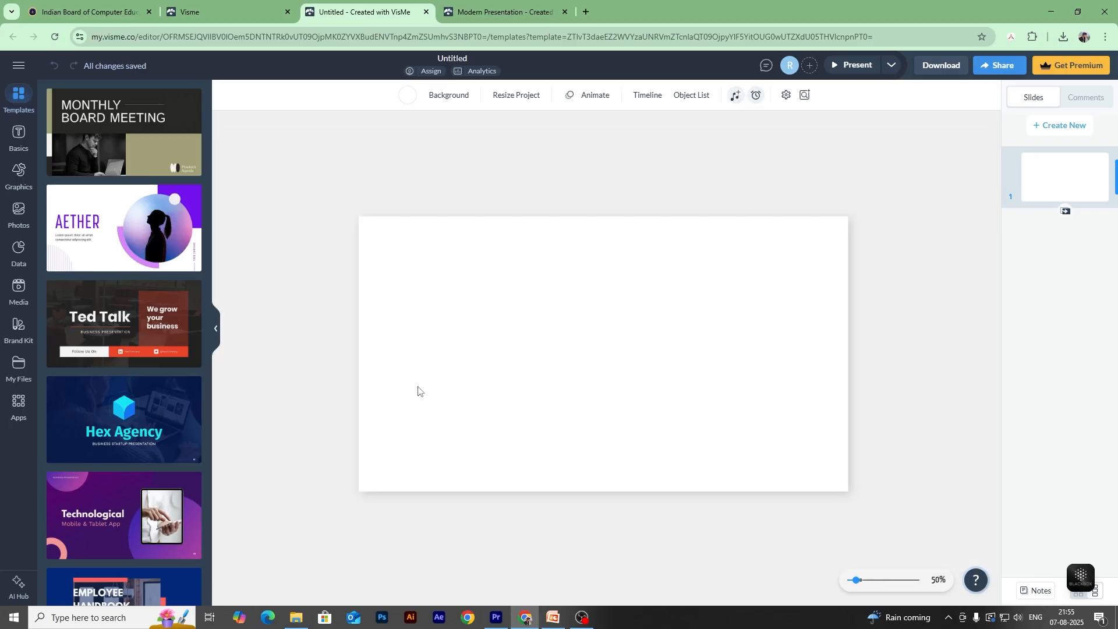
pyautogui.scroll(2, 418, 390)
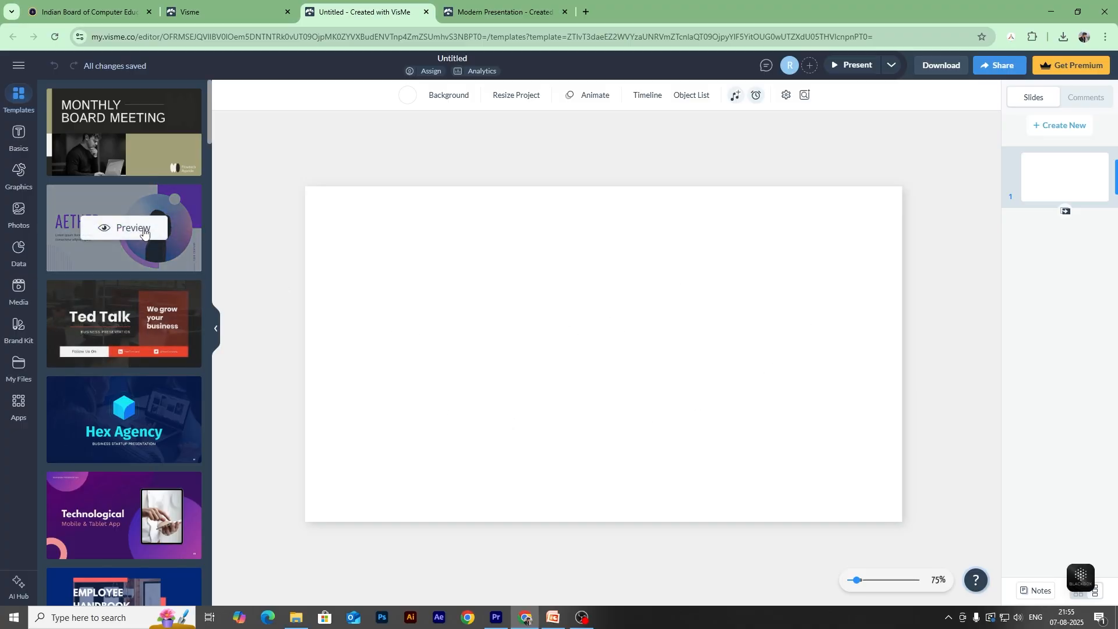
pyautogui.click(125, 227)
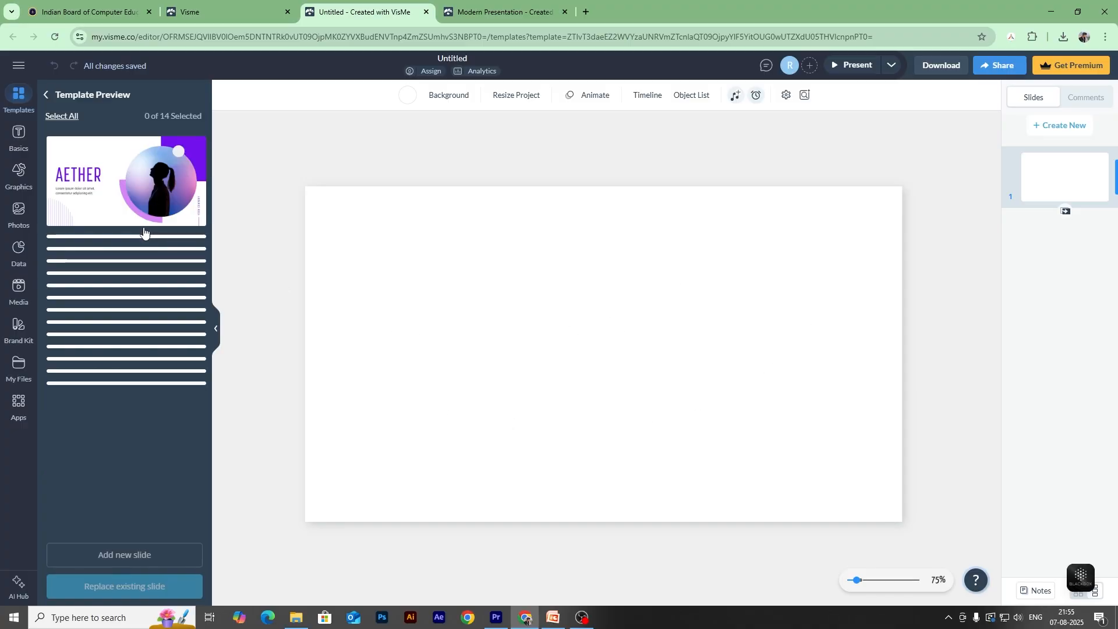
pyautogui.click(120, 188)
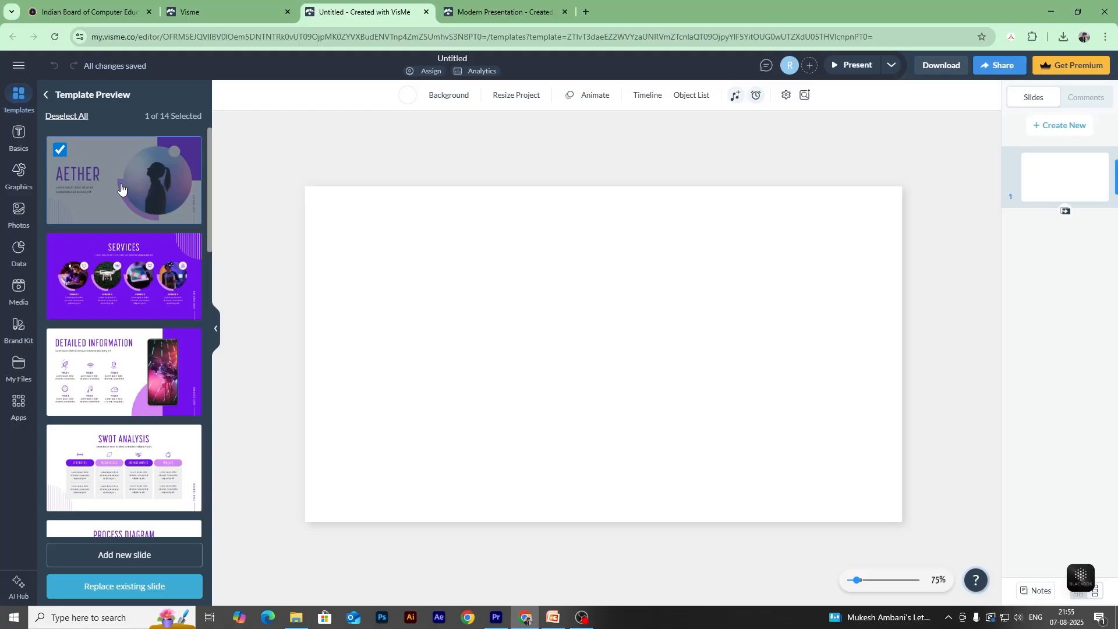
pyautogui.click(185, 195)
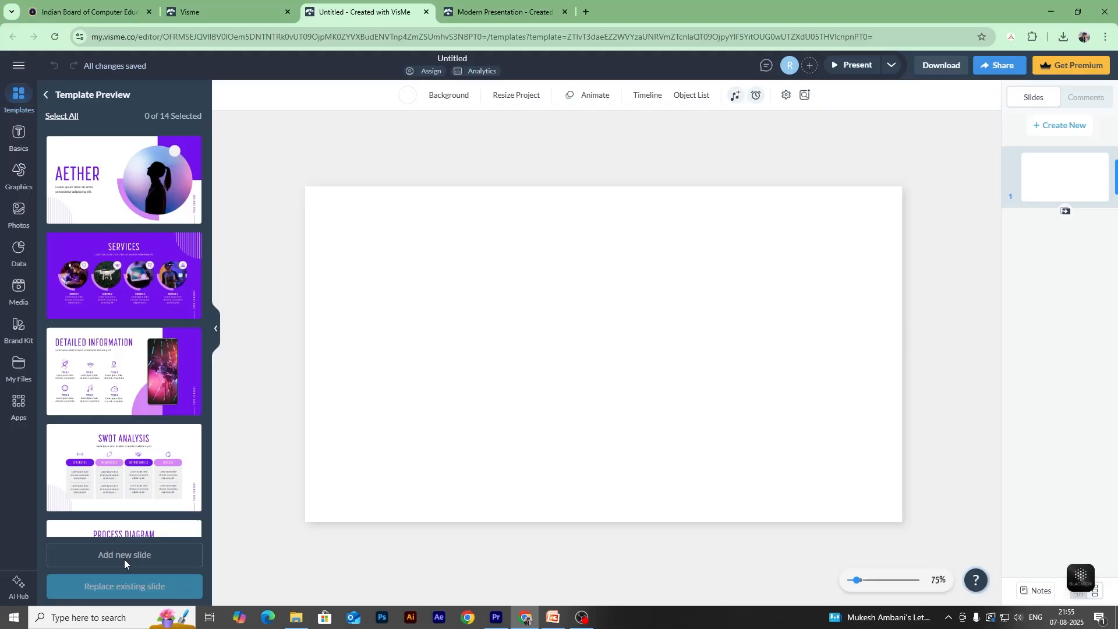
pyautogui.click(141, 197)
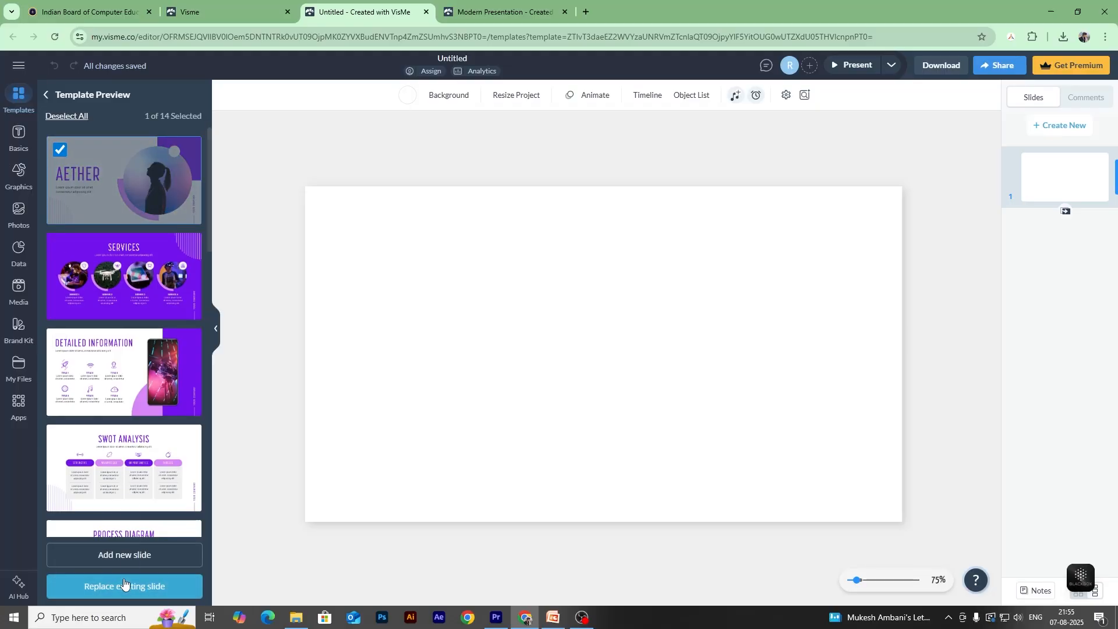
pyautogui.click(121, 555)
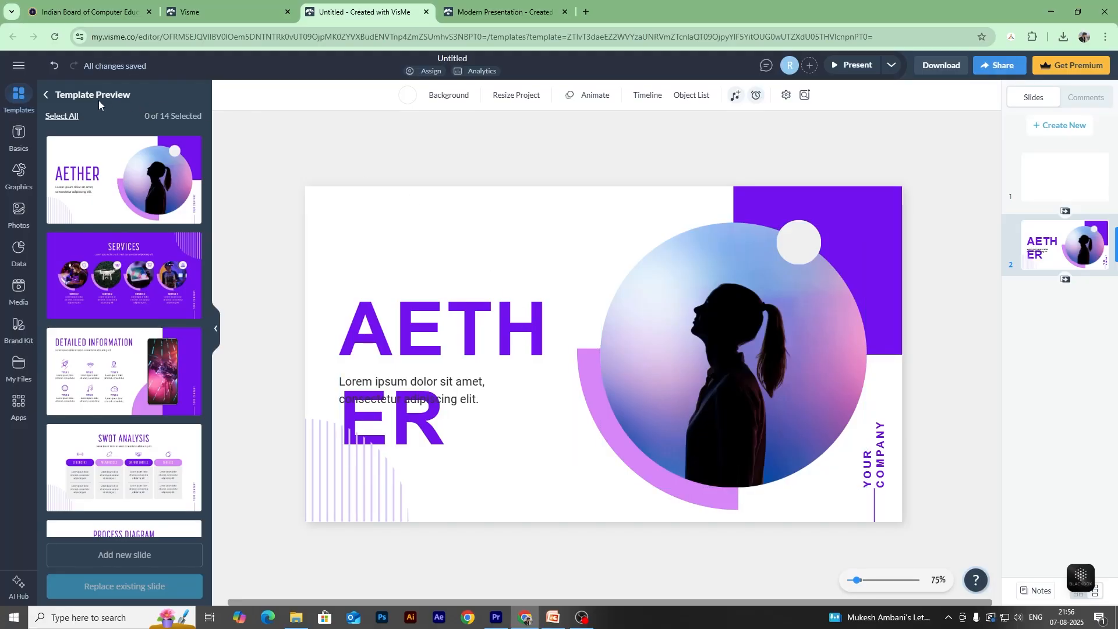
# Leave the template preview, close the untitled presentation and return to the presentation templates page.
pyautogui.click(47, 94)
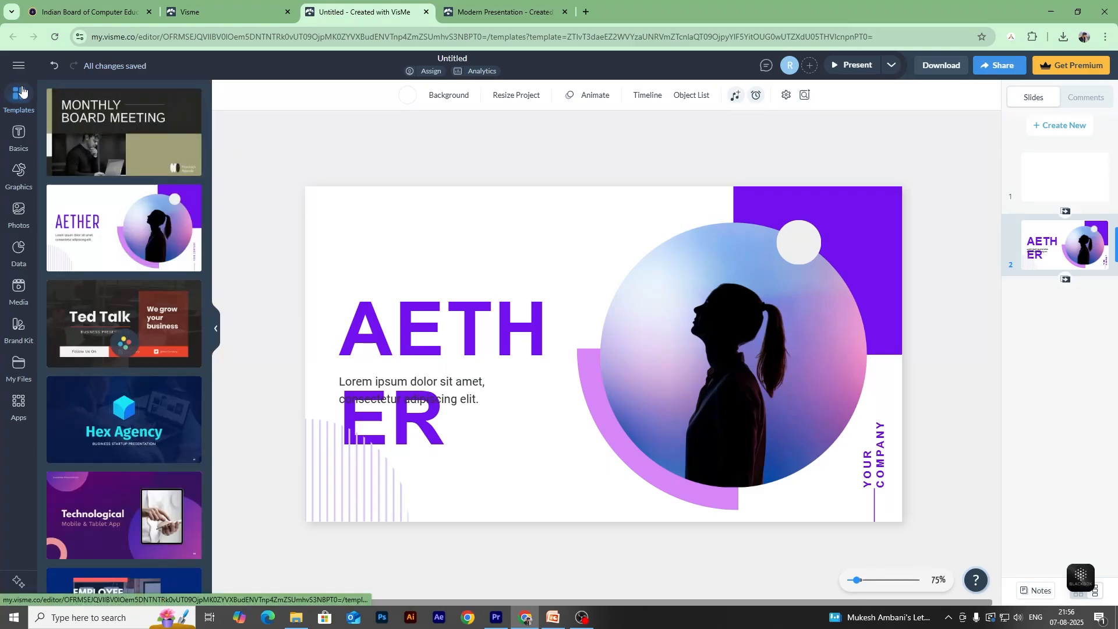
pyautogui.click(426, 12)
pyautogui.scroll(4, 462, 260)
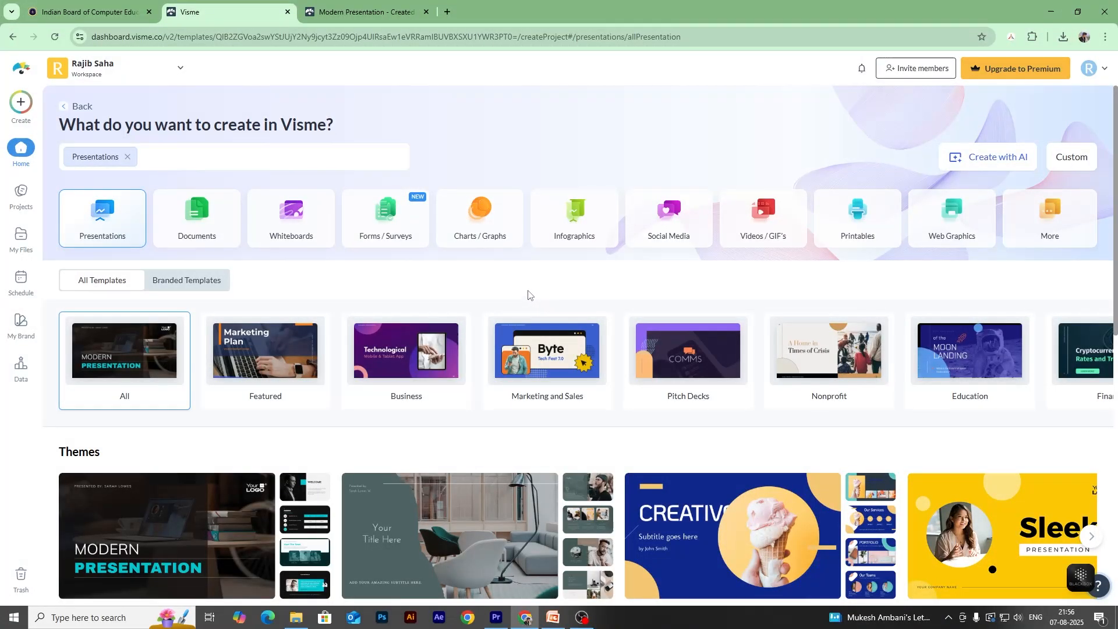
# Search the web for "chart gpt" in a new browser tab and open ChatGPT from OpenAI's ChatGPT page.
pyautogui.click(447, 11)
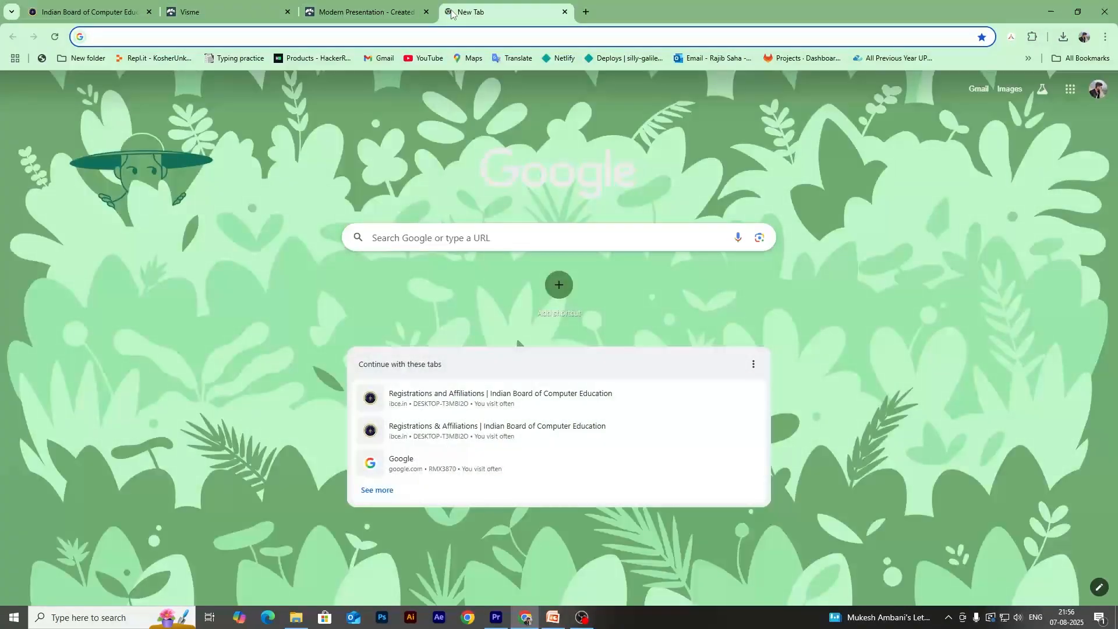
pyautogui.write('cha')
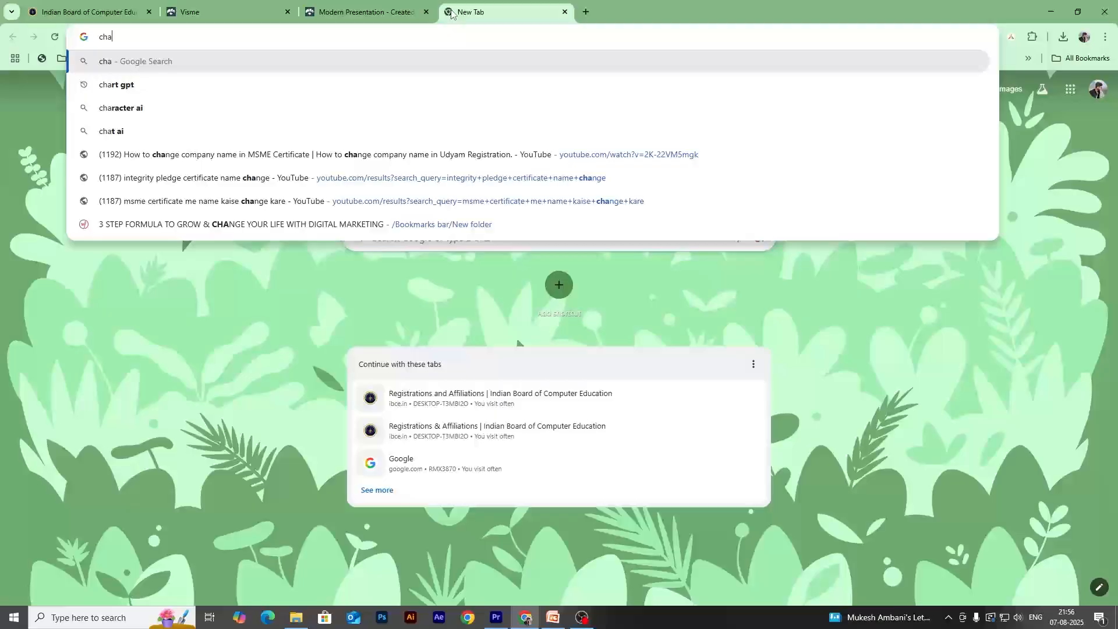
pyautogui.press('Down')
pyautogui.press('Return')
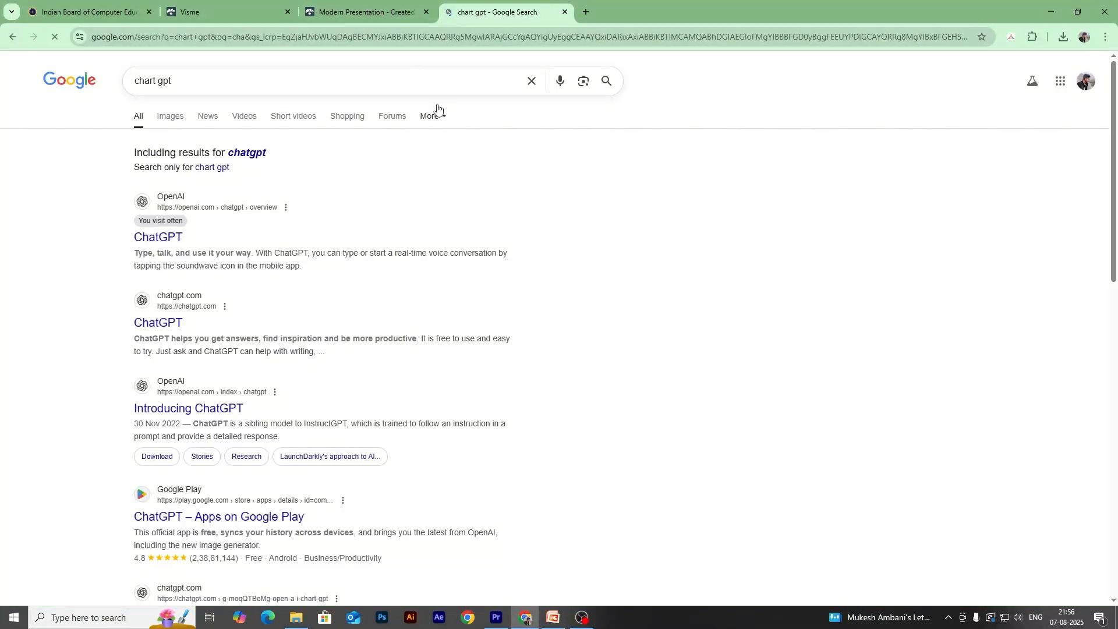
pyautogui.click(170, 242)
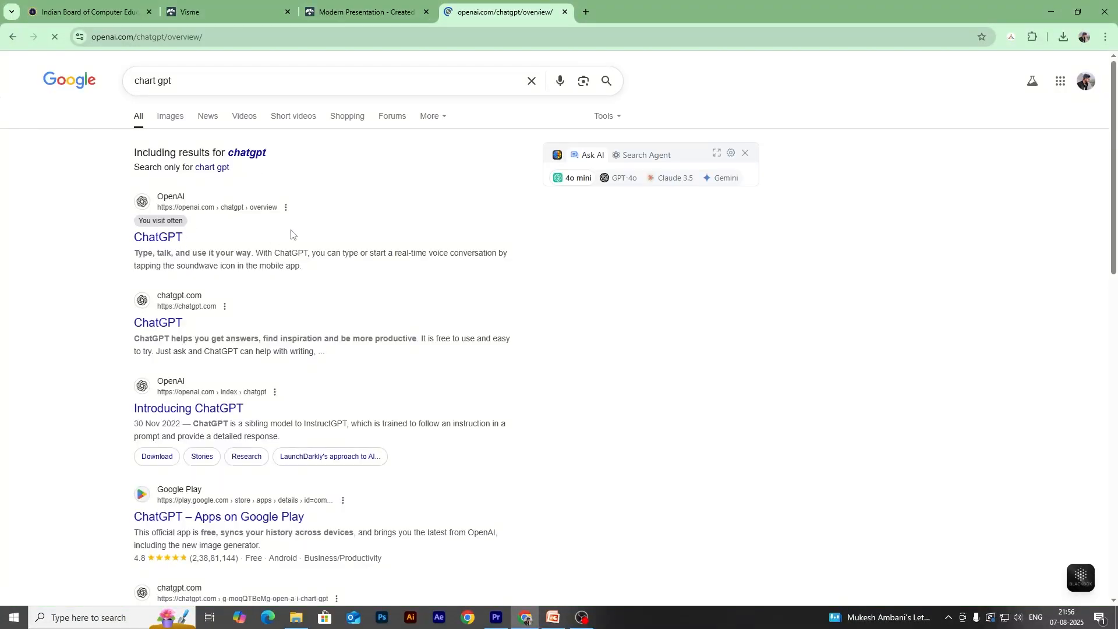
pyautogui.click(588, 249)
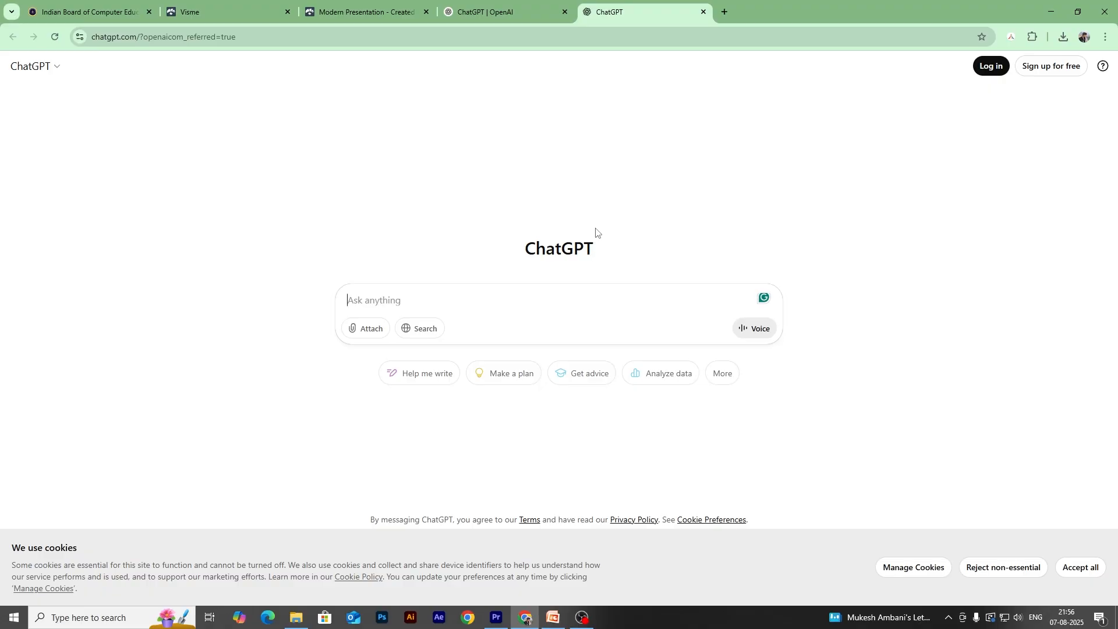
# Ask ChatGPT in romanized Bengali for an English prompt for an AI-made presentation on "playing football" with slides about football.
pyautogui.write('ami akta present')
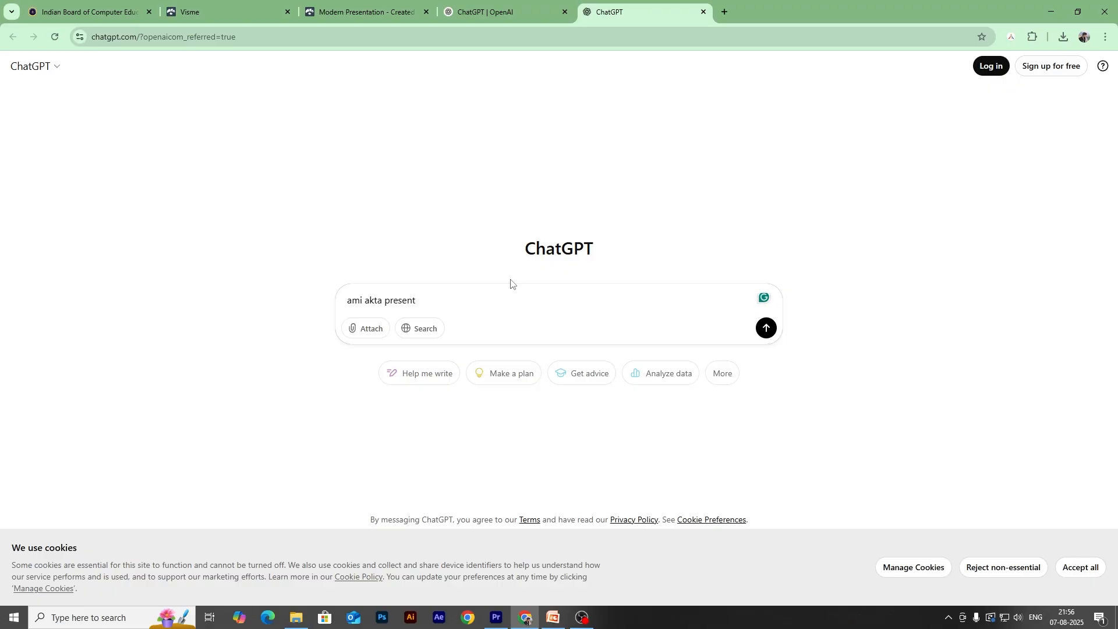
pyautogui.write('ation banac')
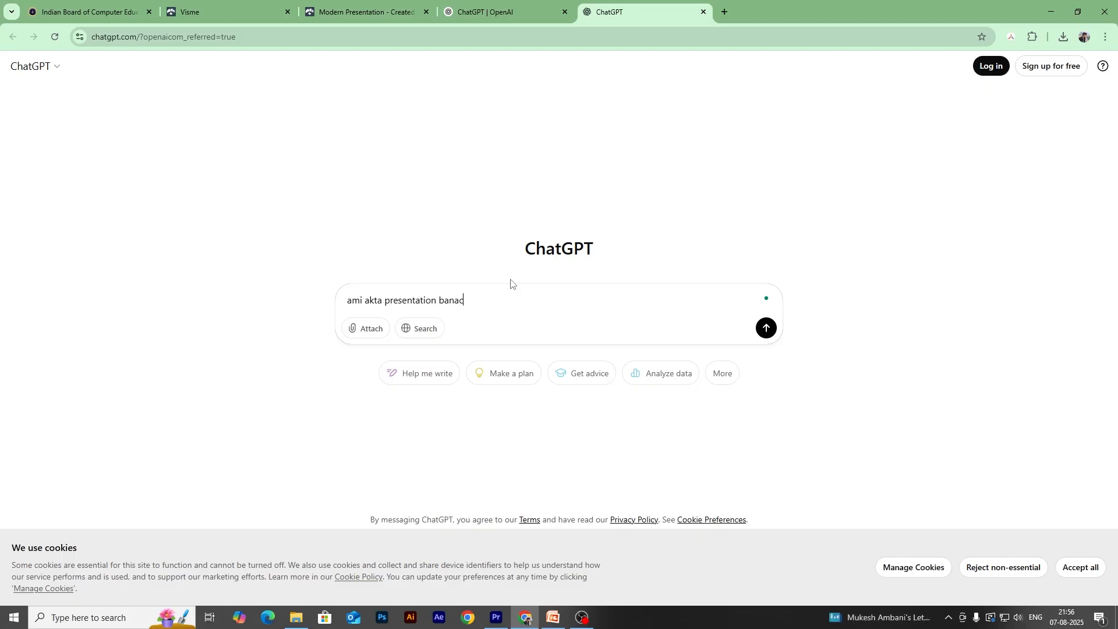
pyautogui.write('hi ja ai dara hbe tar prompt ta')
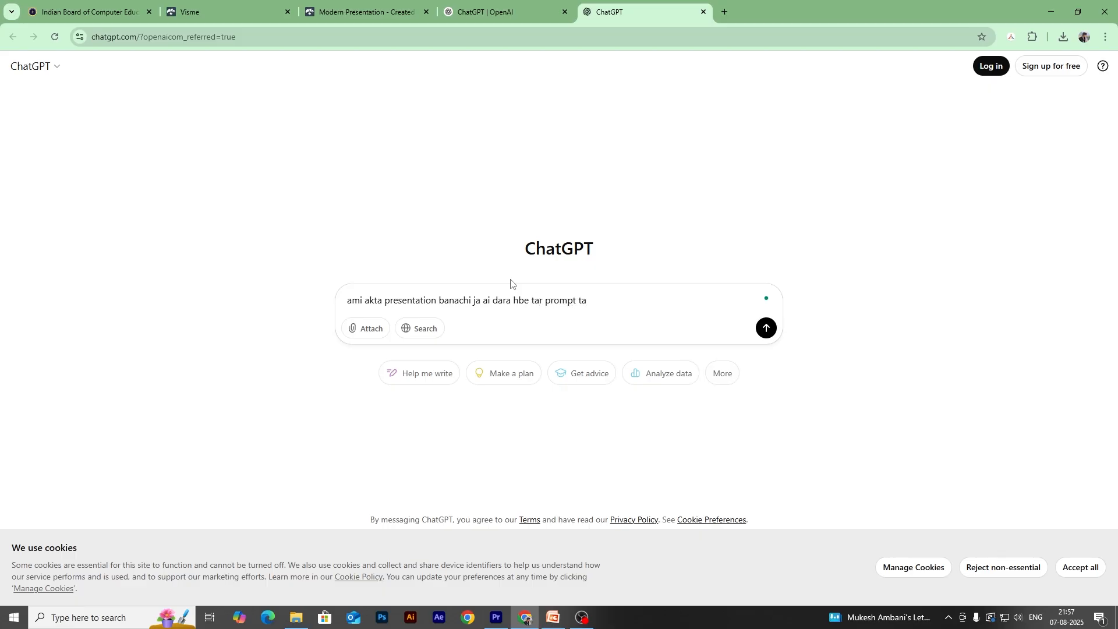
pyautogui.write(' labe t')
pyautogui.write('opic hoache playing footba')
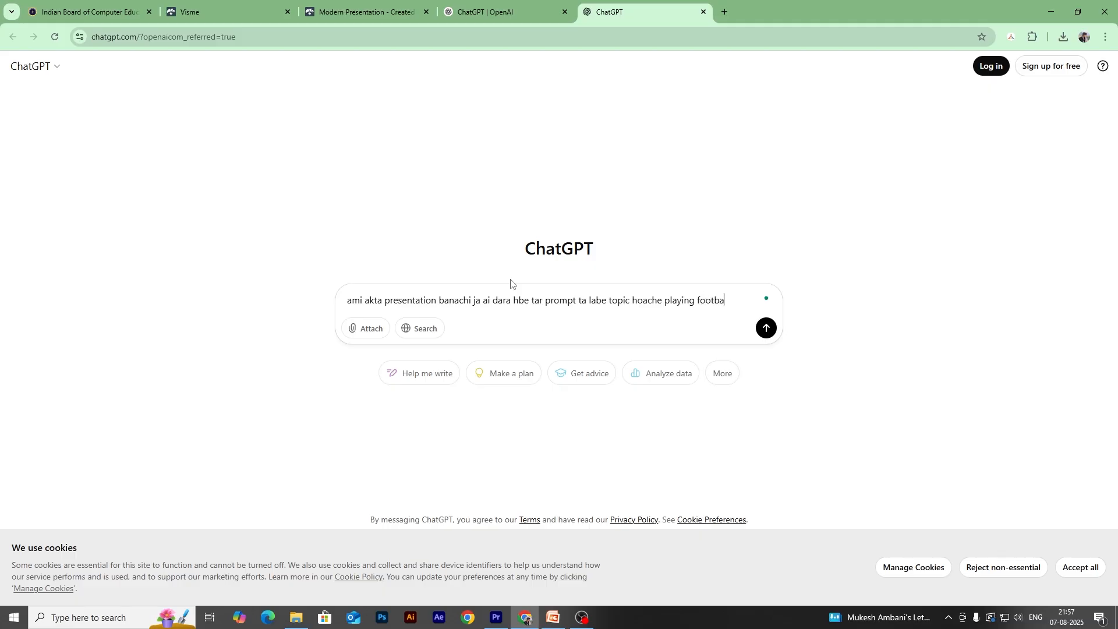
pyautogui.write('ll sekhane thabe football niye slide guro')
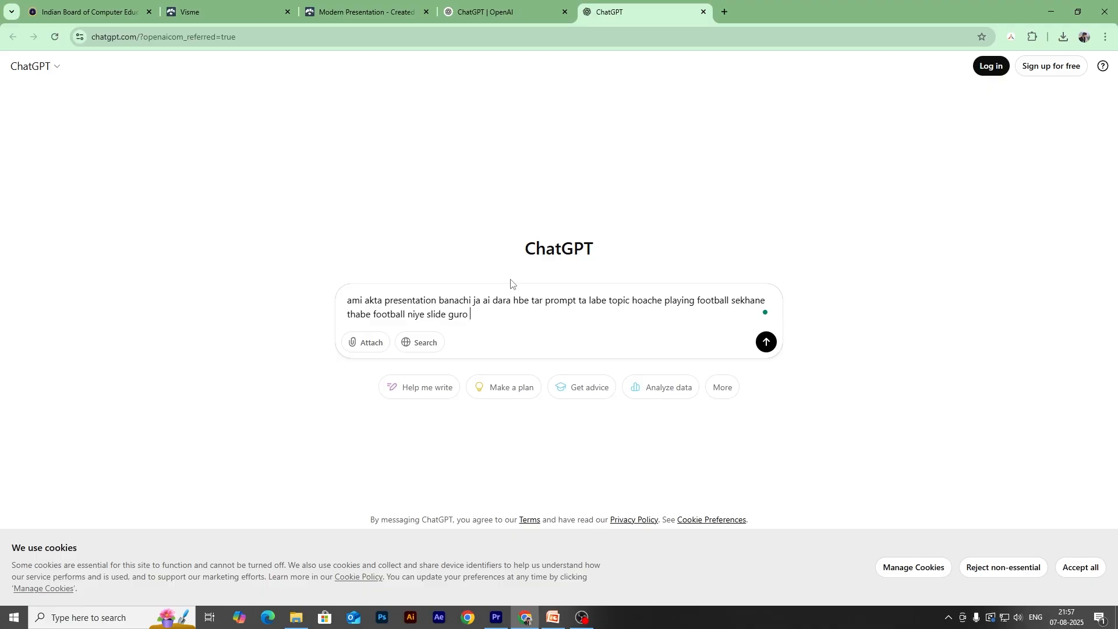
pyautogui.write('amake ai prompt ta english ae kore deo')
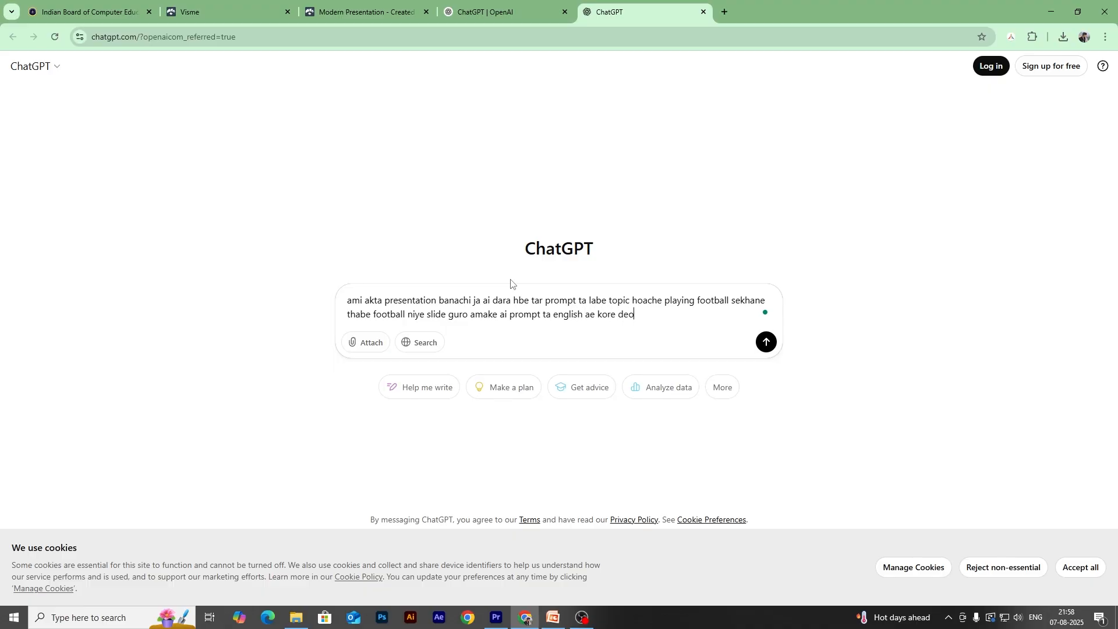
pyautogui.press('Return')
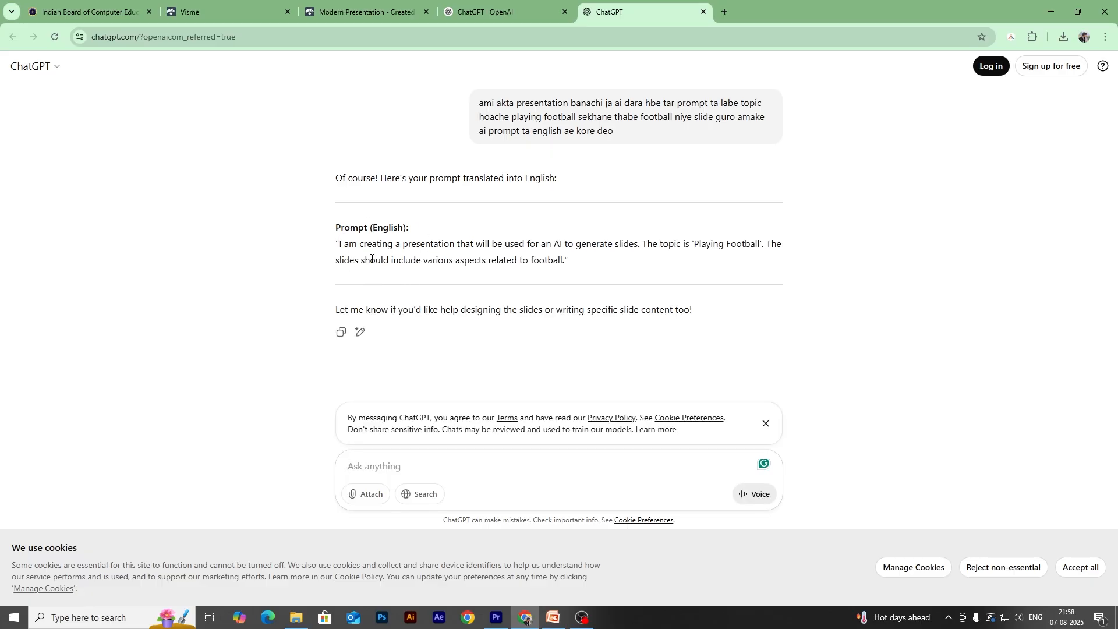
# Copy the English 'Playing Football' prompt from ChatGPT's reply and return to Visme's presentation templates page.
pyautogui.moveTo(573, 263); pyautogui.dragTo(319, 253)
pyautogui.click(356, 249)
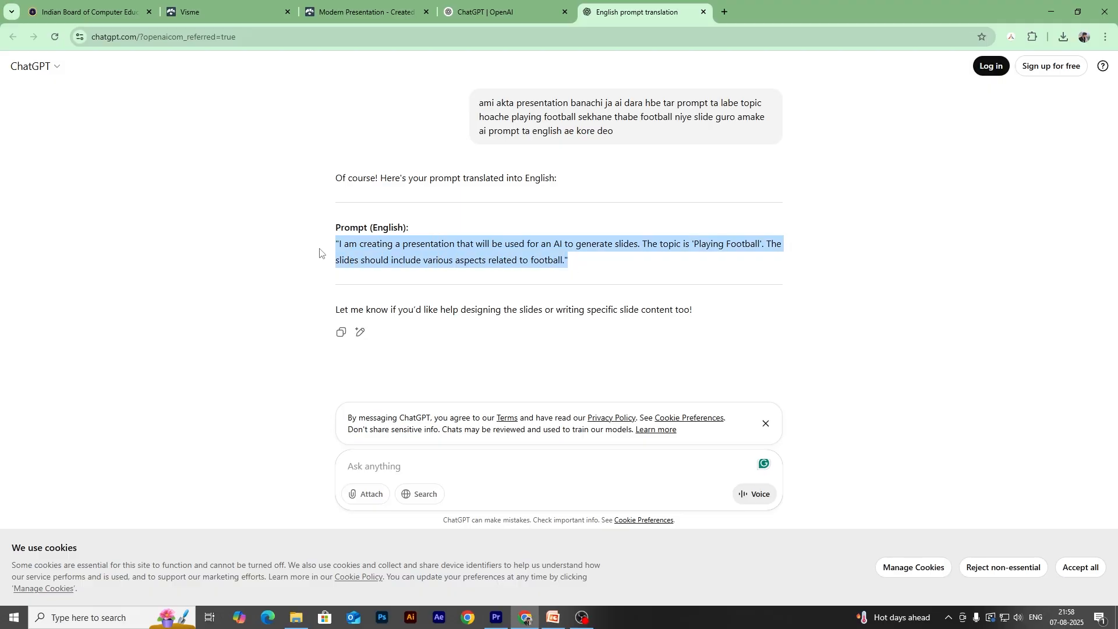
pyautogui.click(319, 254)
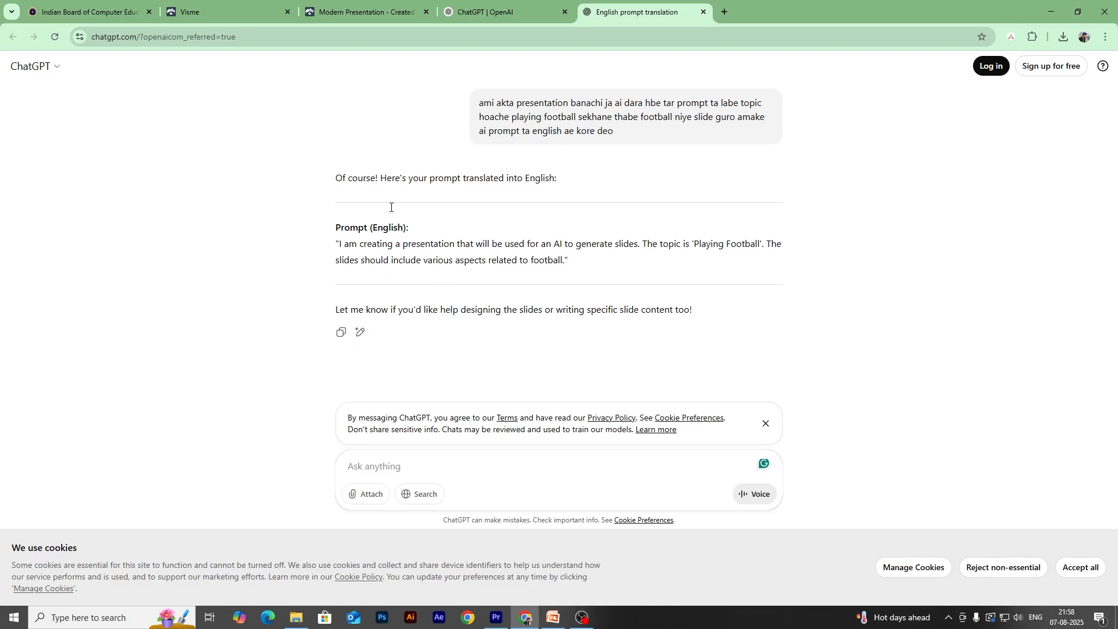
pyautogui.click(361, 12)
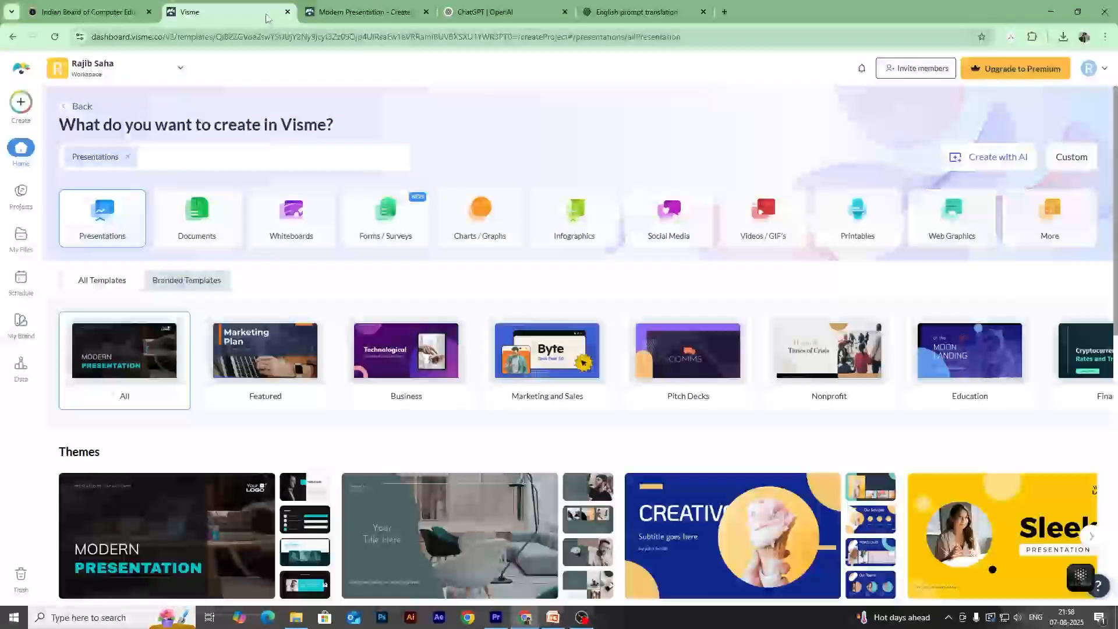
pyautogui.click(222, 12)
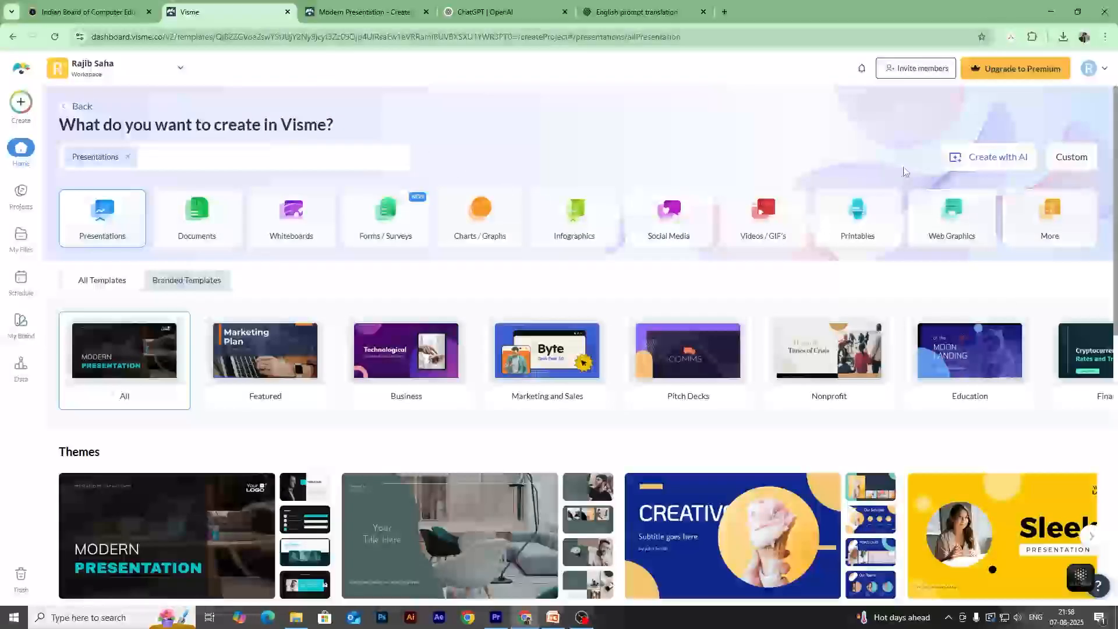
# Submit the copied football prompt to Visme AI Designer and generate the design in the All Star Soccer League style.
pyautogui.click(1009, 167)
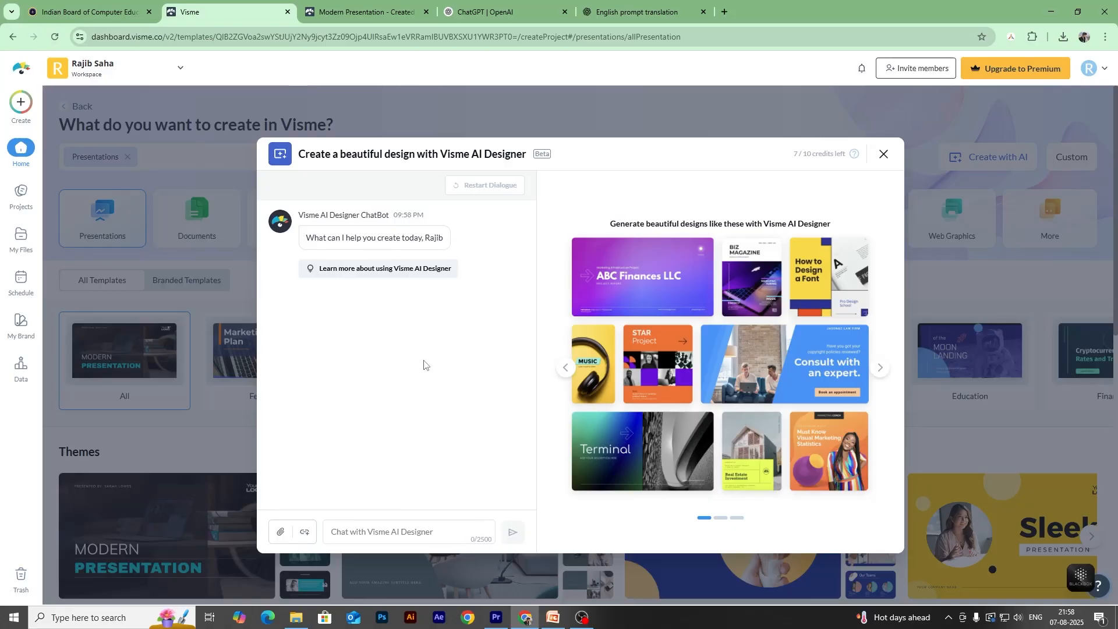
pyautogui.click(405, 532)
pyautogui.hotkey('ctrl', 'v')
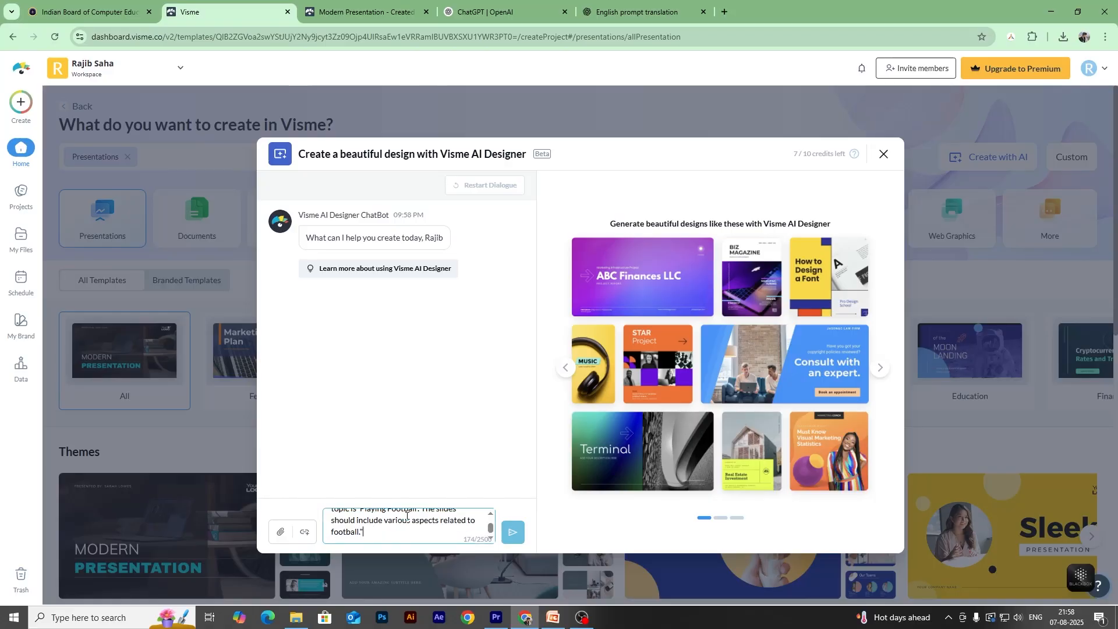
pyautogui.click(513, 531)
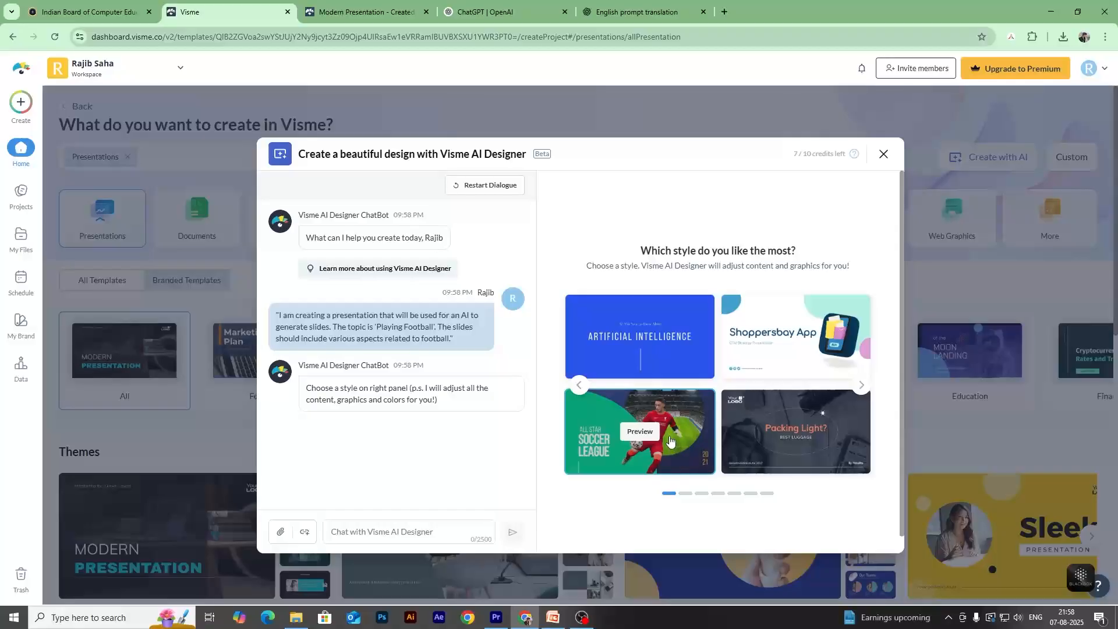
pyautogui.click(640, 431)
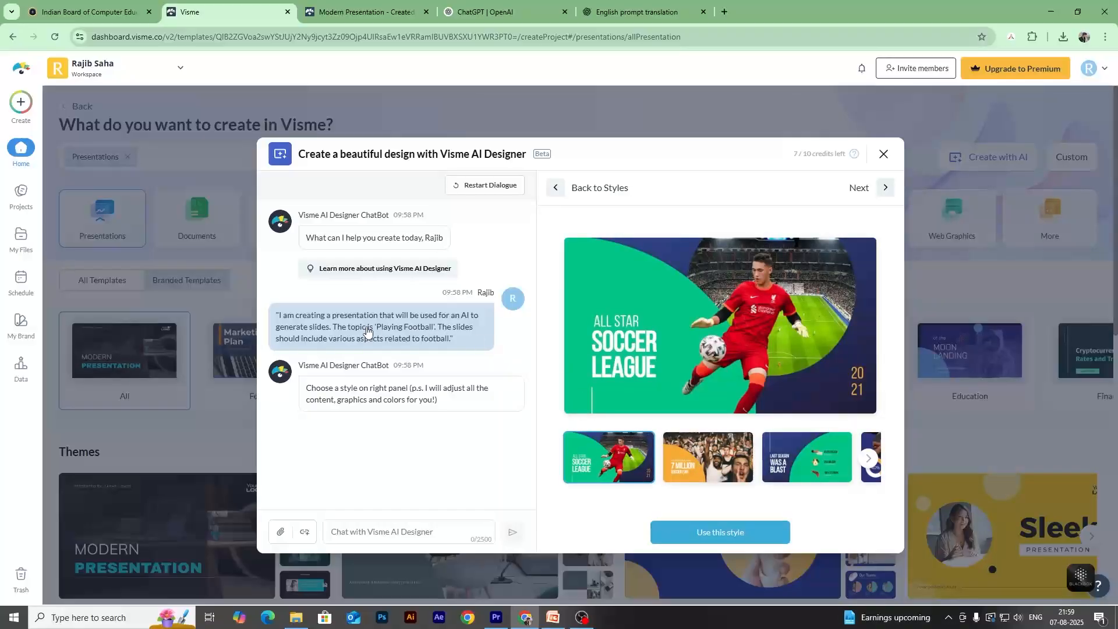
pyautogui.click(750, 534)
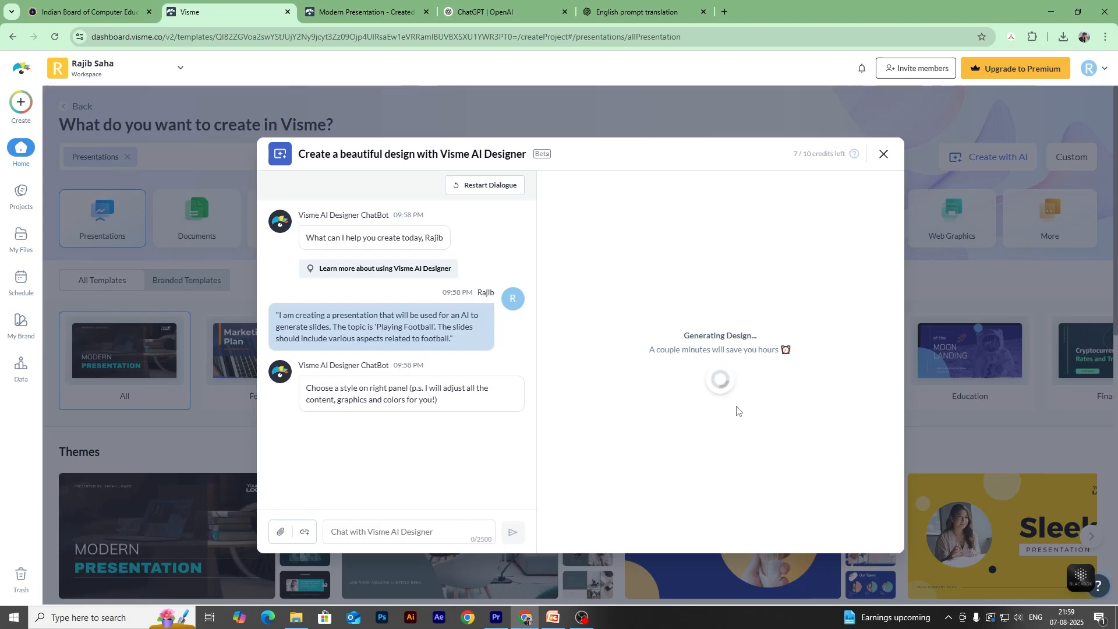
# Switch to the open Modern Presentation project and look through the editor's basic tools, design blocks and shape library.
pyautogui.click(329, 3)
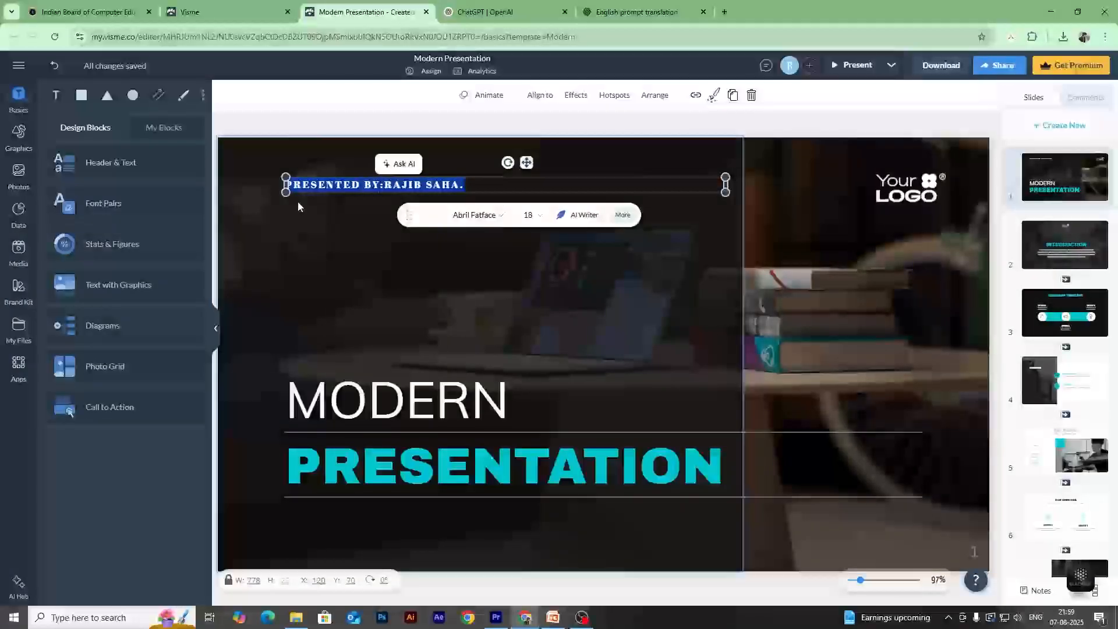
pyautogui.click(369, 241)
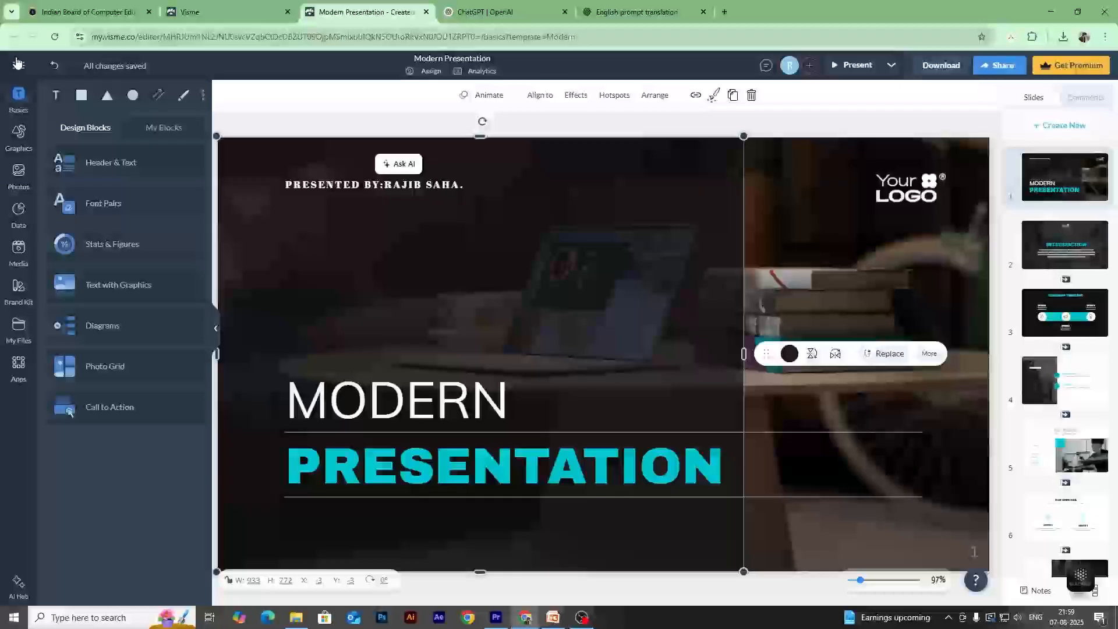
pyautogui.click(20, 95)
pyautogui.click(23, 99)
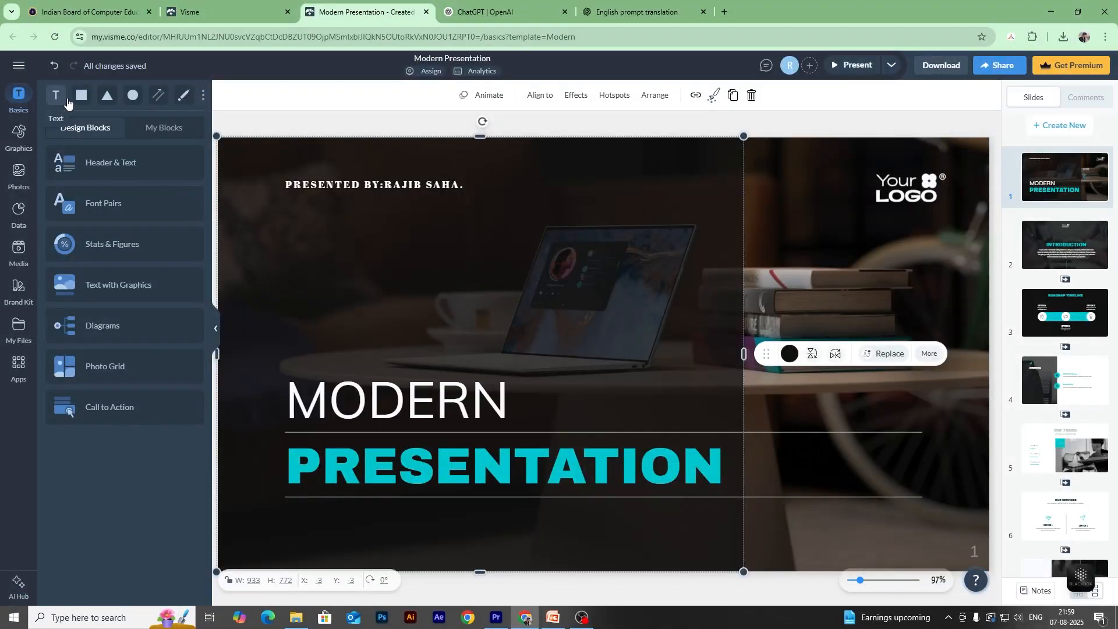
pyautogui.click(203, 96)
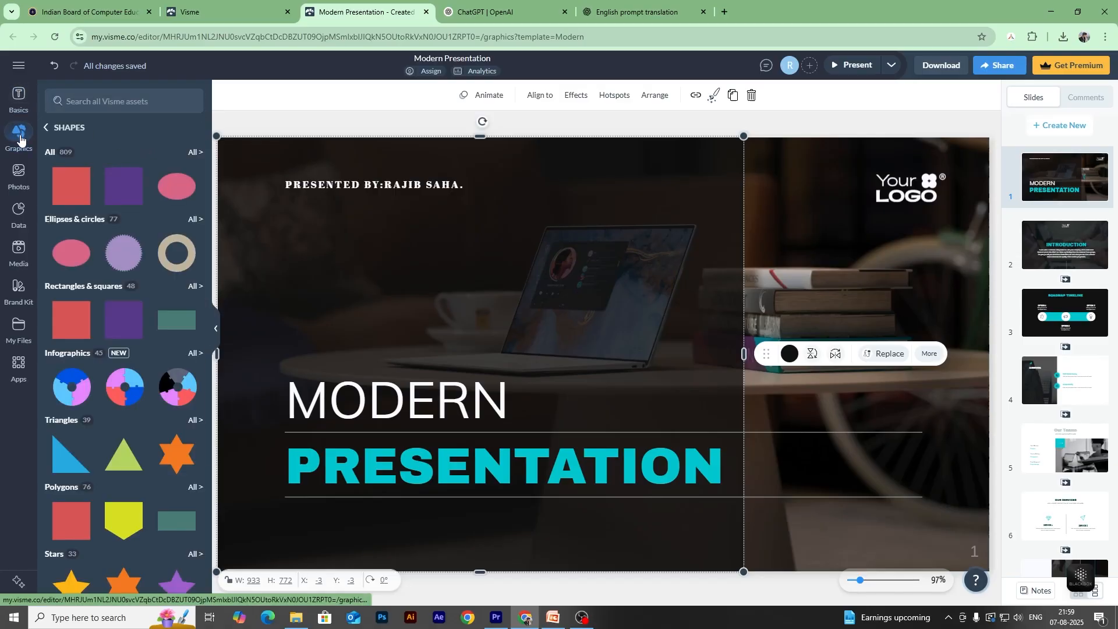
pyautogui.click(18, 96)
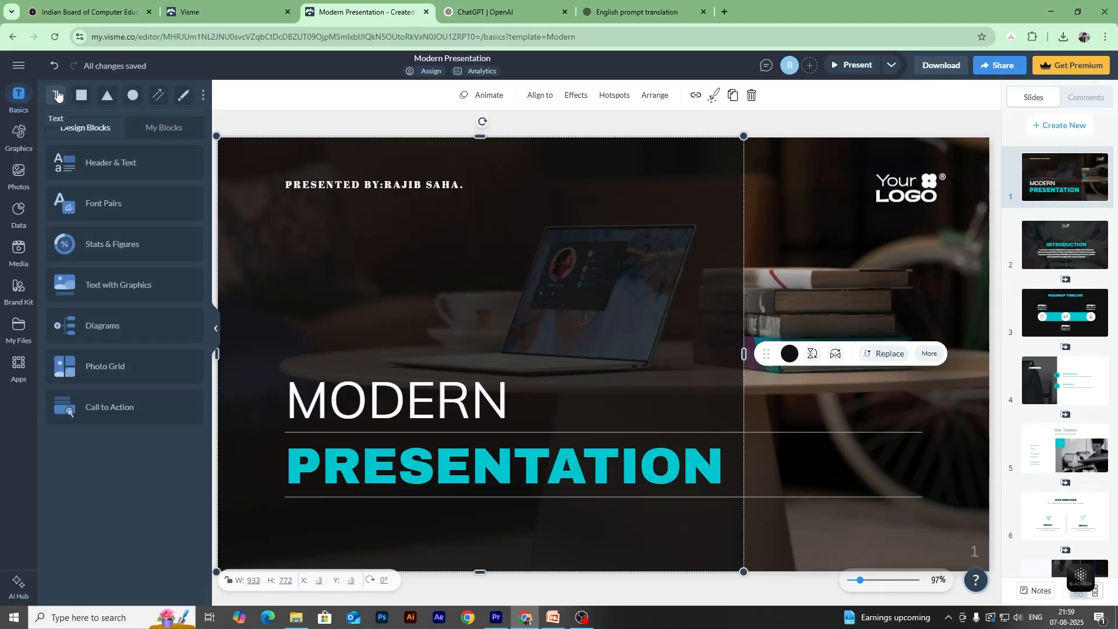